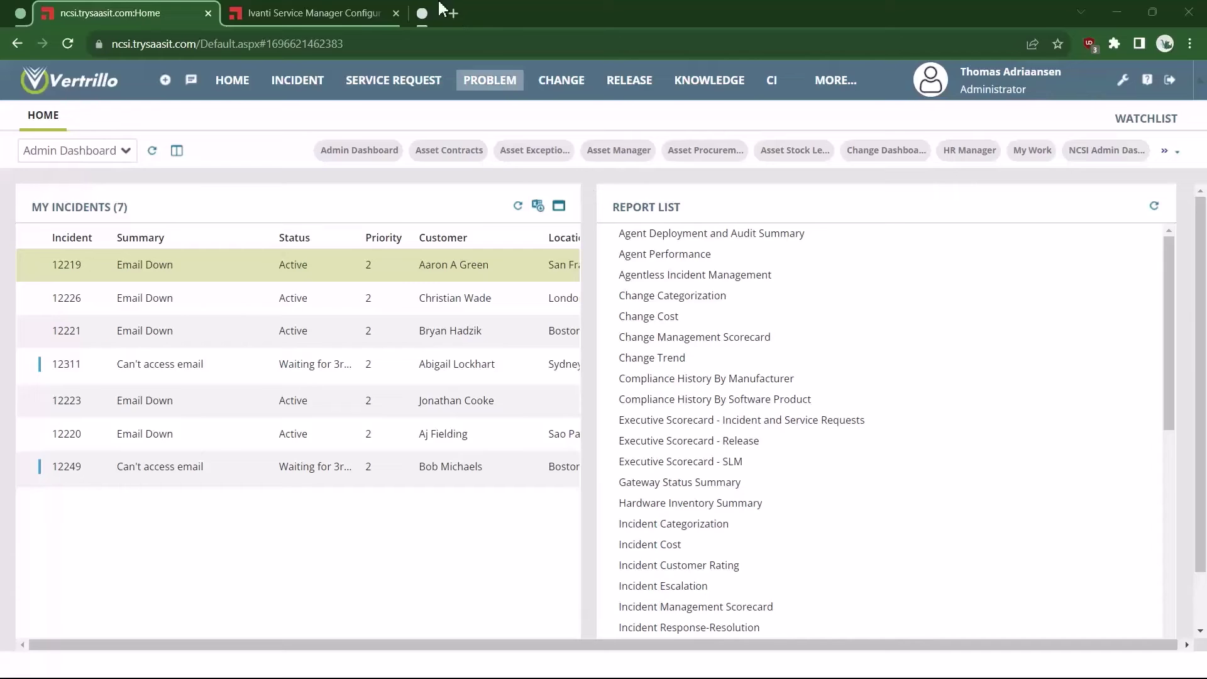
Start a new Incident quick action in the Configuration tab and scroll the toolbox to Advanced Actions
click(366, 13)
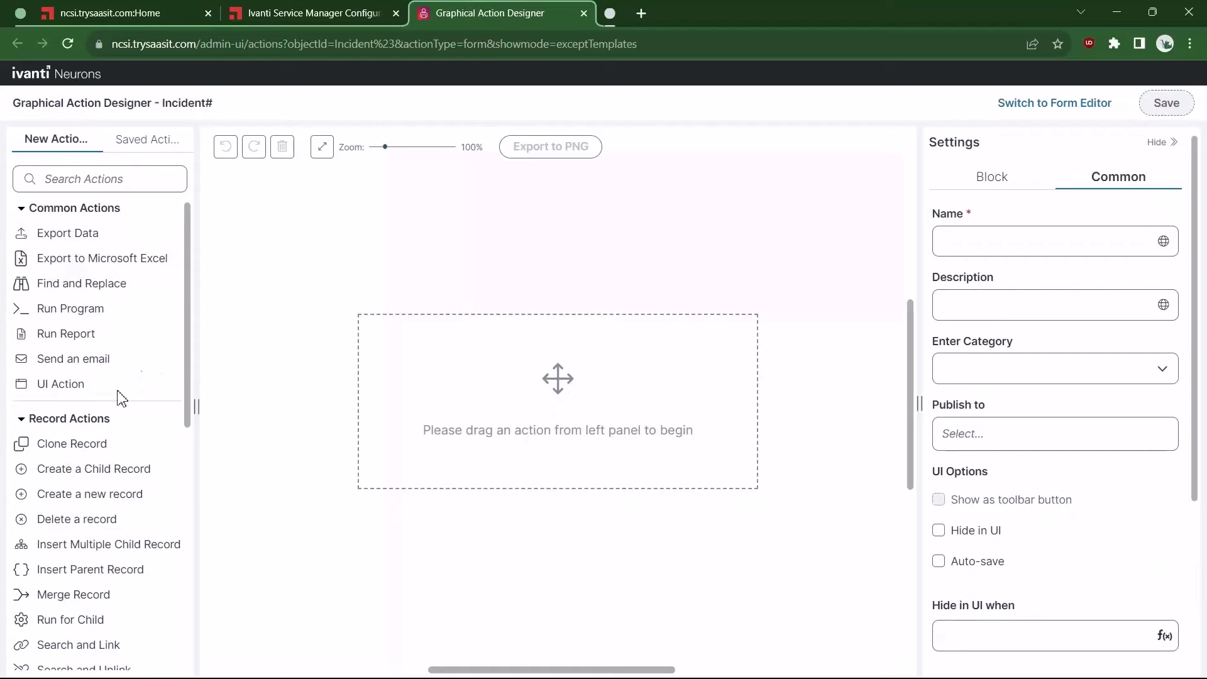
scroll(82, 410, down, 4)
scroll(86, 413, down, 5)
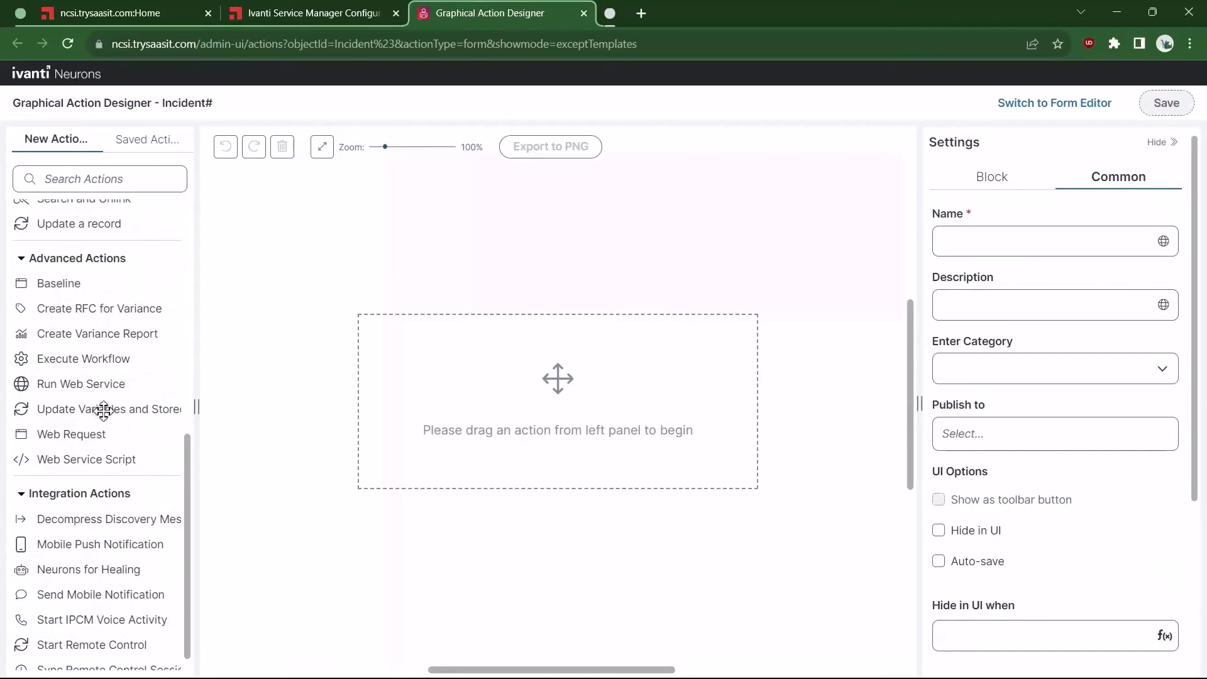
Place an Update Variables and Stored Values block and add a plain variable named PreviousTeam
drag(100, 409, 542, 379)
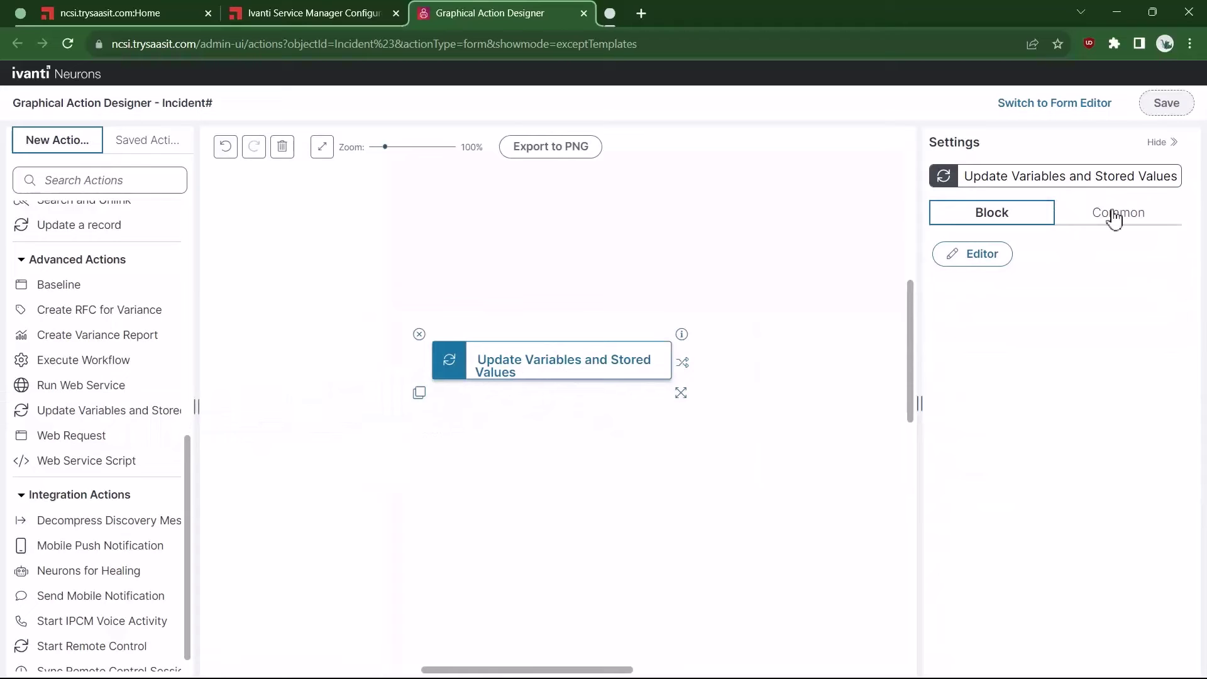
drag(584, 359, 459, 253)
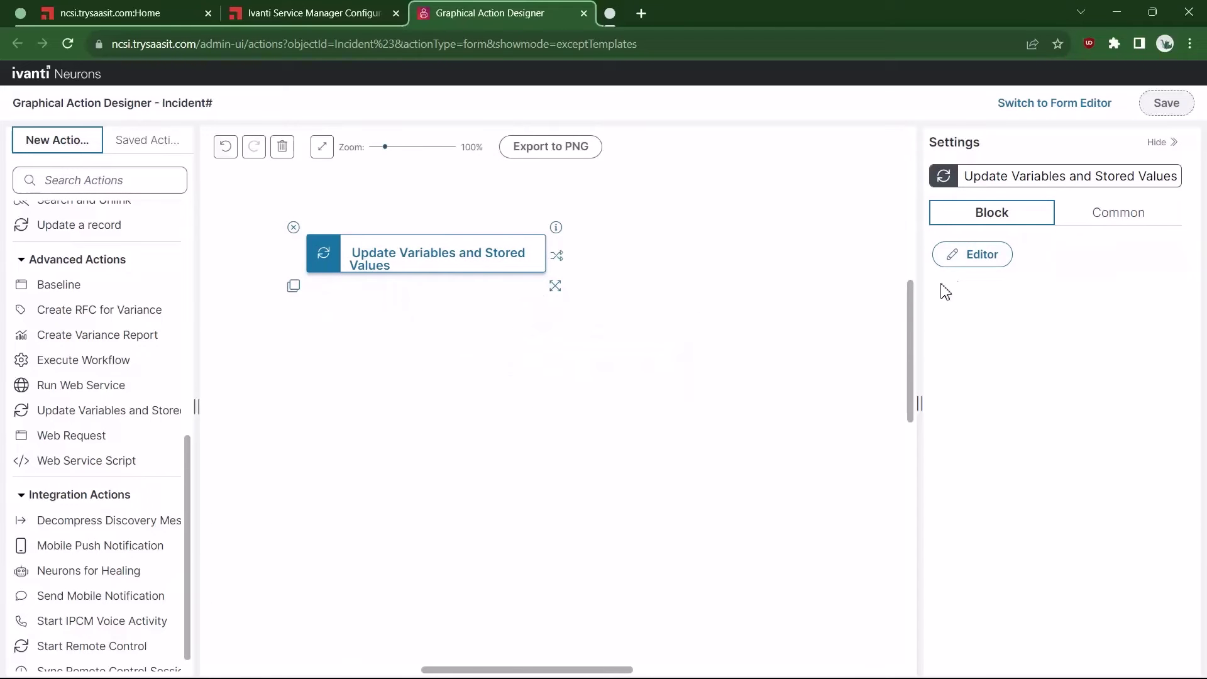
click(985, 256)
click(315, 215)
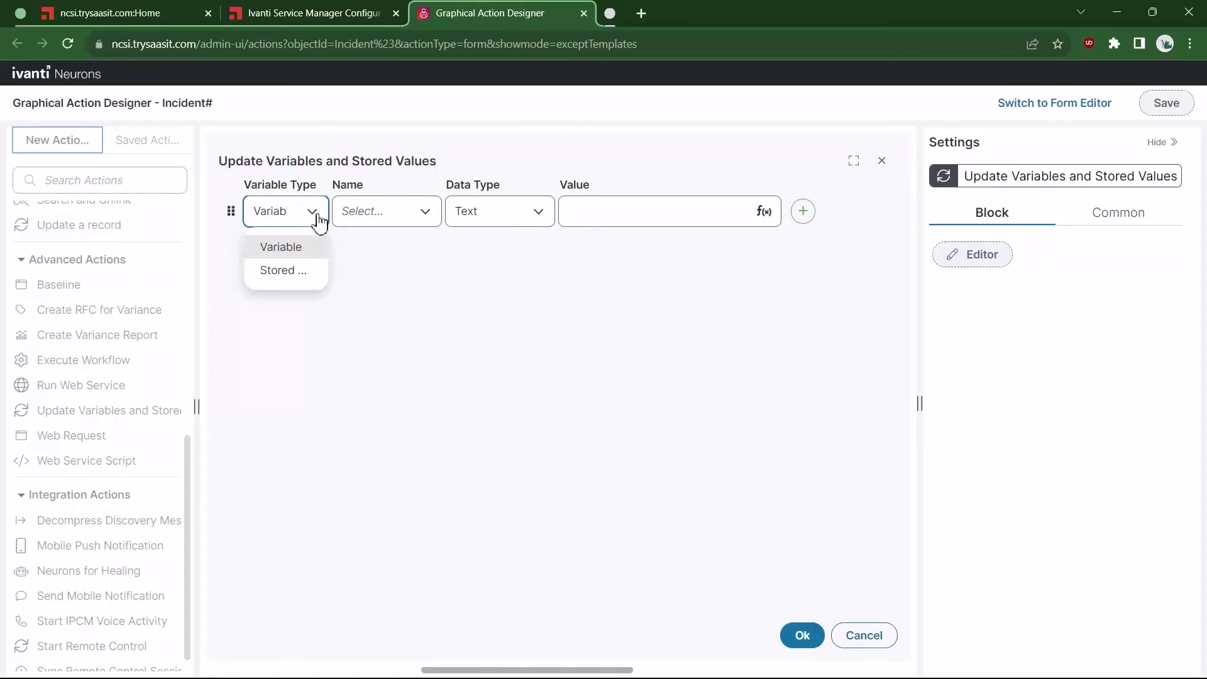
click(281, 247)
click(390, 217)
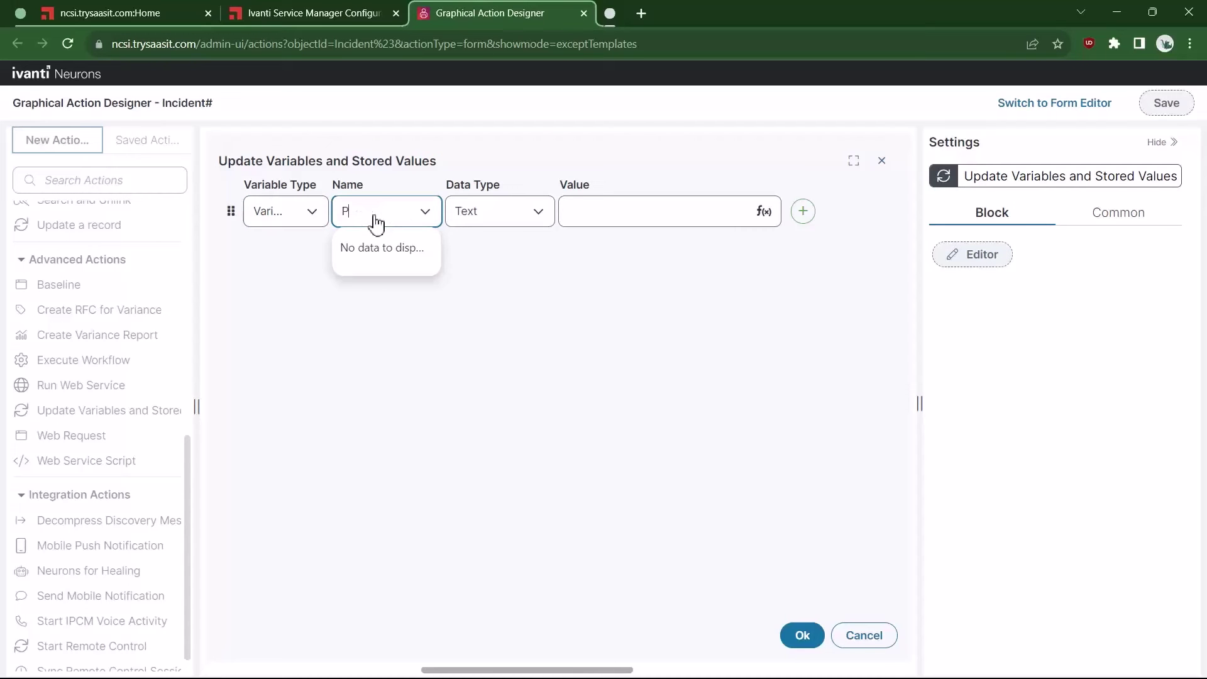
text(PreviousTeam)
Set PreviousTeam's value expression to $(OwnerTeam)
click(481, 263)
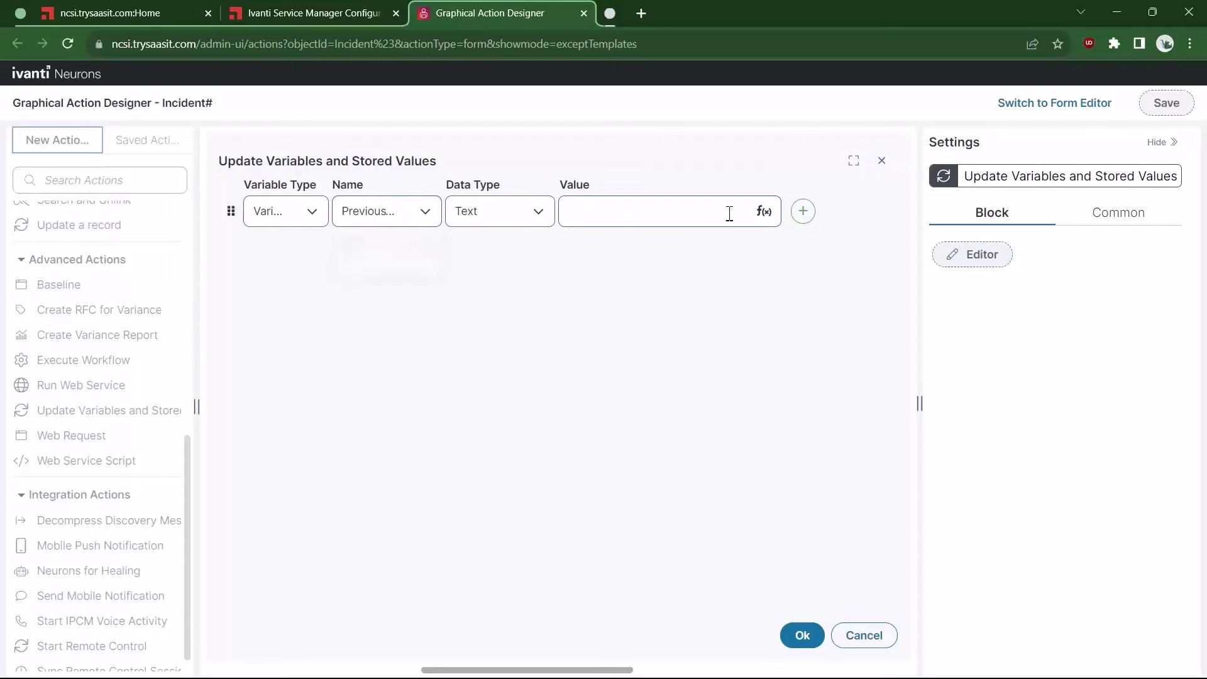
click(766, 214)
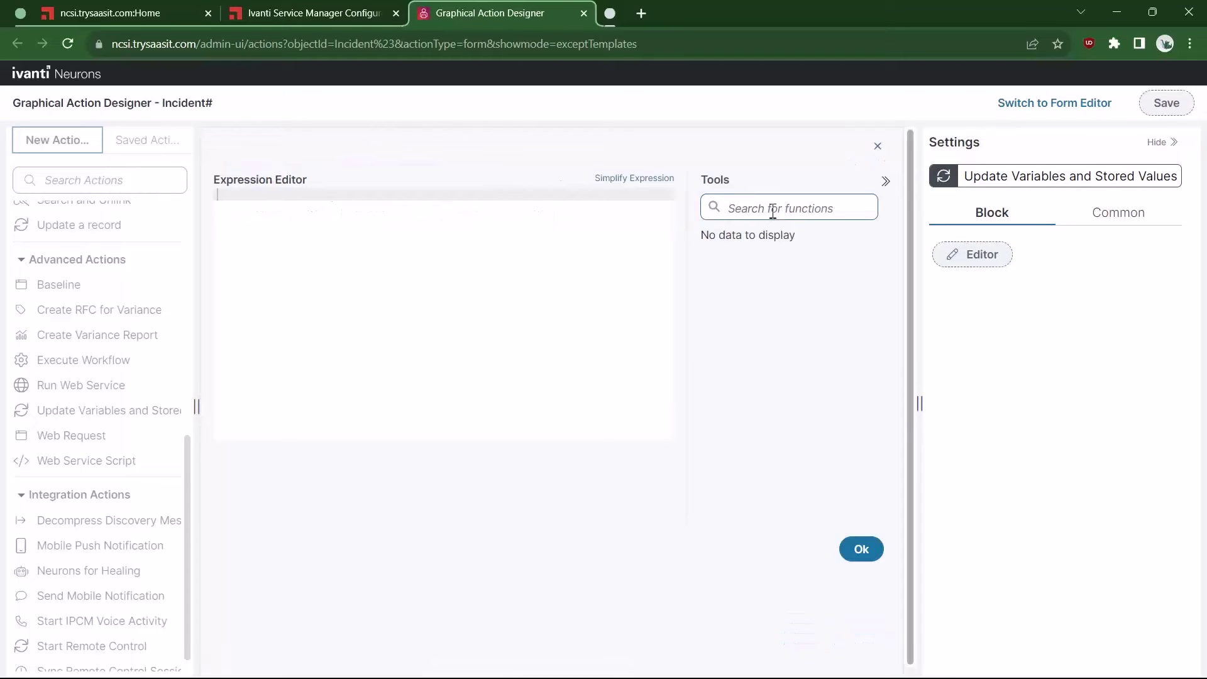
text($(Owner)
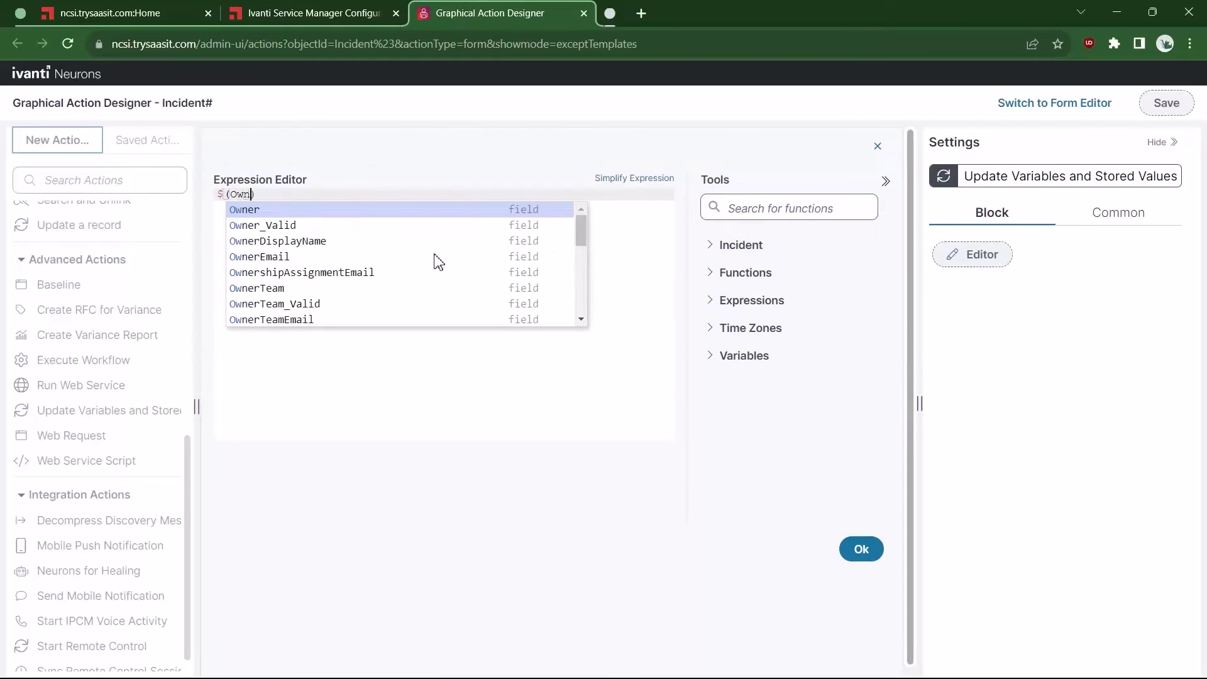
key(Down)
key(Down)
key(Down)
key(Down)
key(Down)
key(Return)
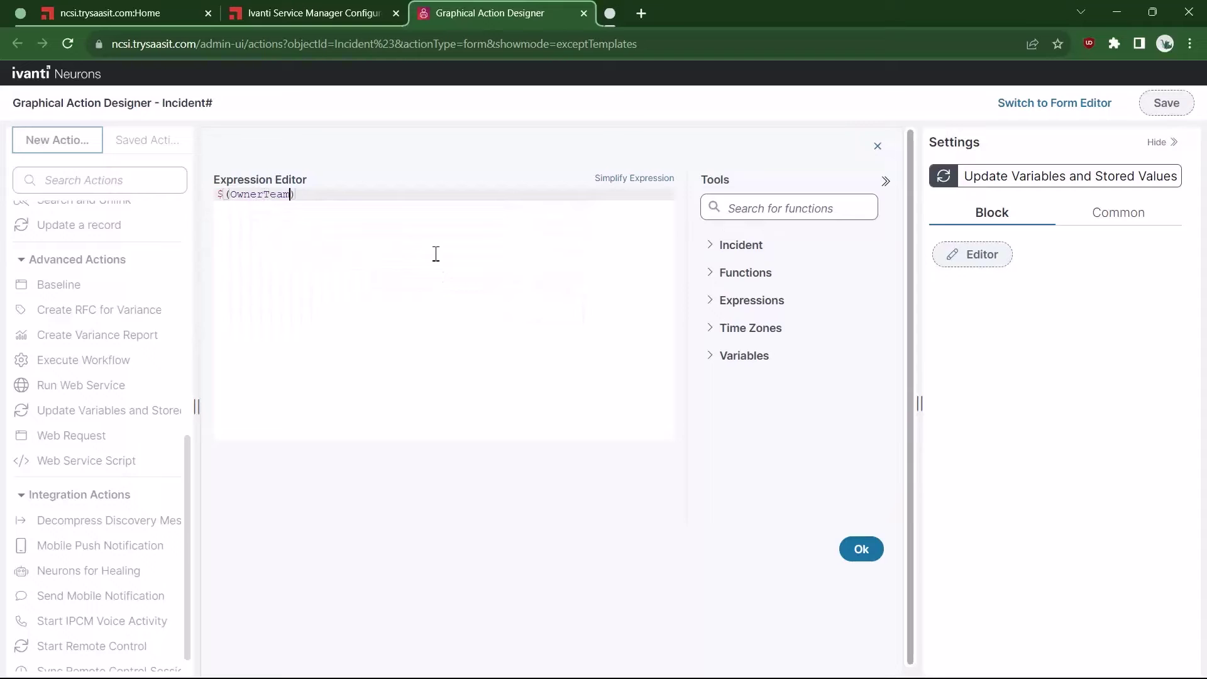
Confirm the $(OwnerTeam) expression and add a second variable named PreviousOwner
click(641, 182)
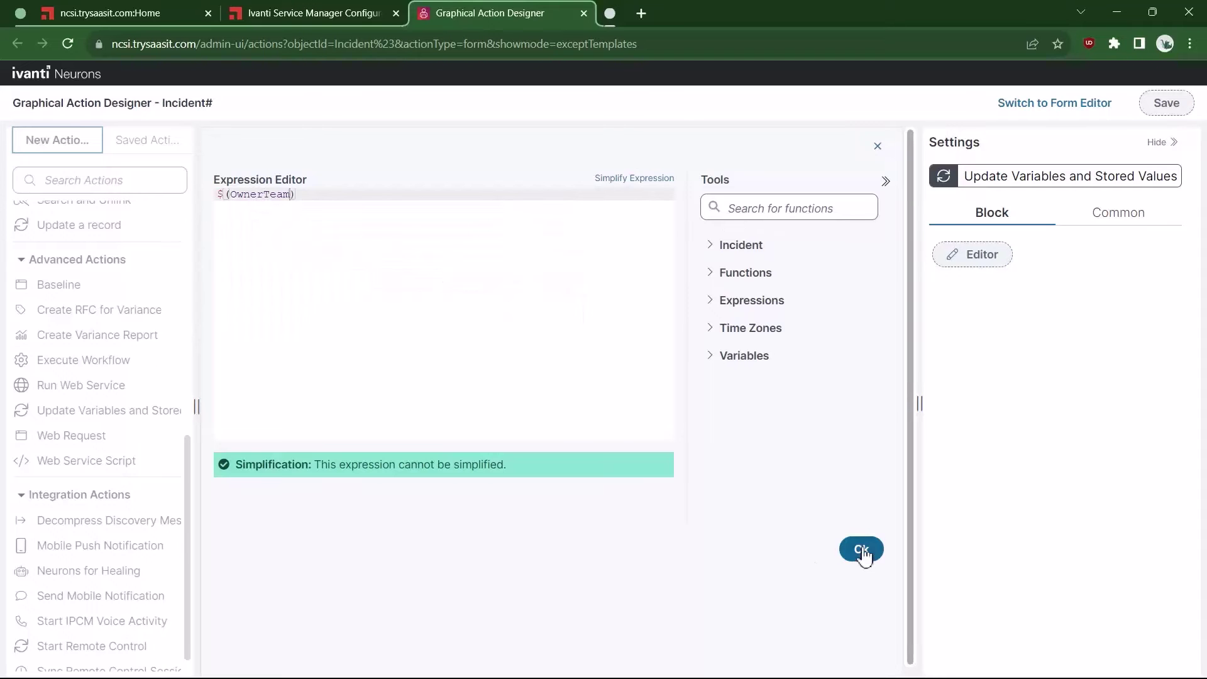
click(861, 549)
click(803, 211)
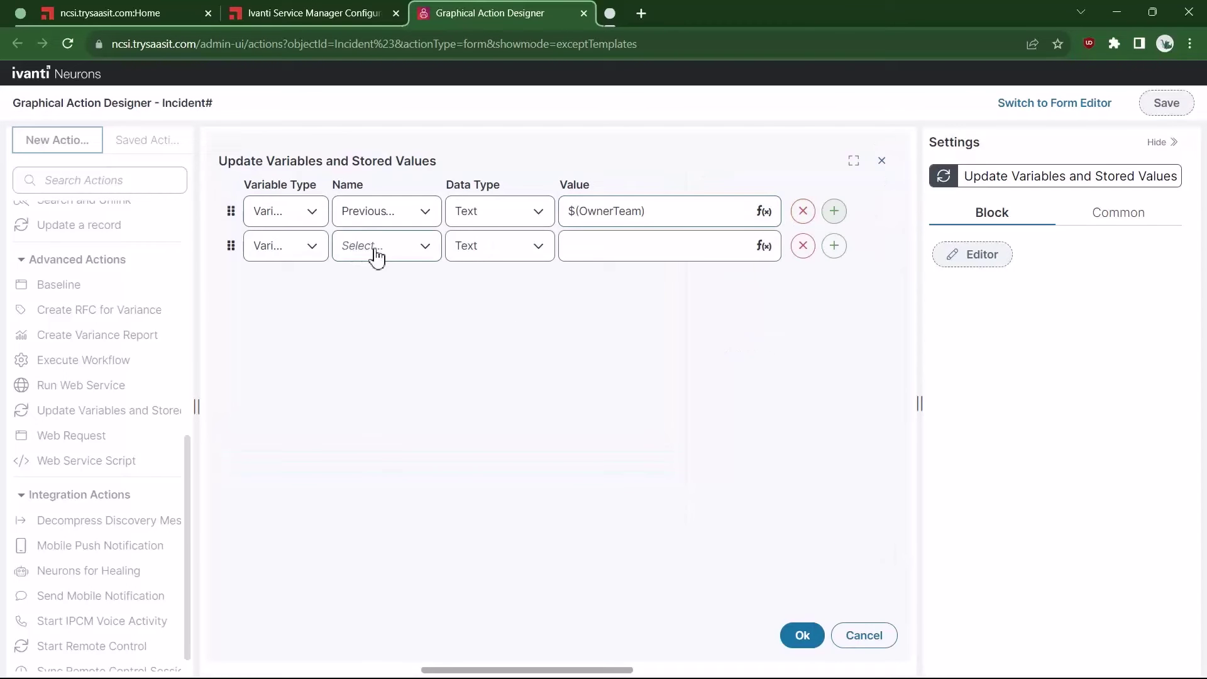
click(377, 254)
text(Previous)
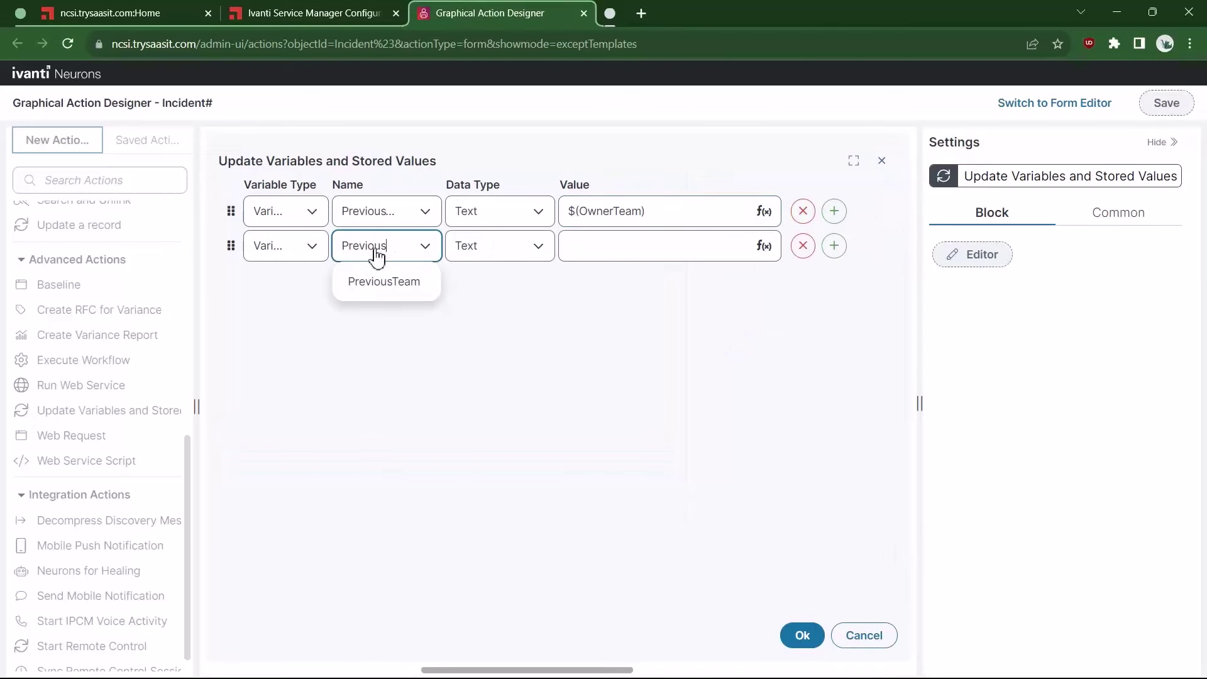
text(Owner)
Set PreviousOwner's value expression to $(OwnerDisplayName)
click(709, 251)
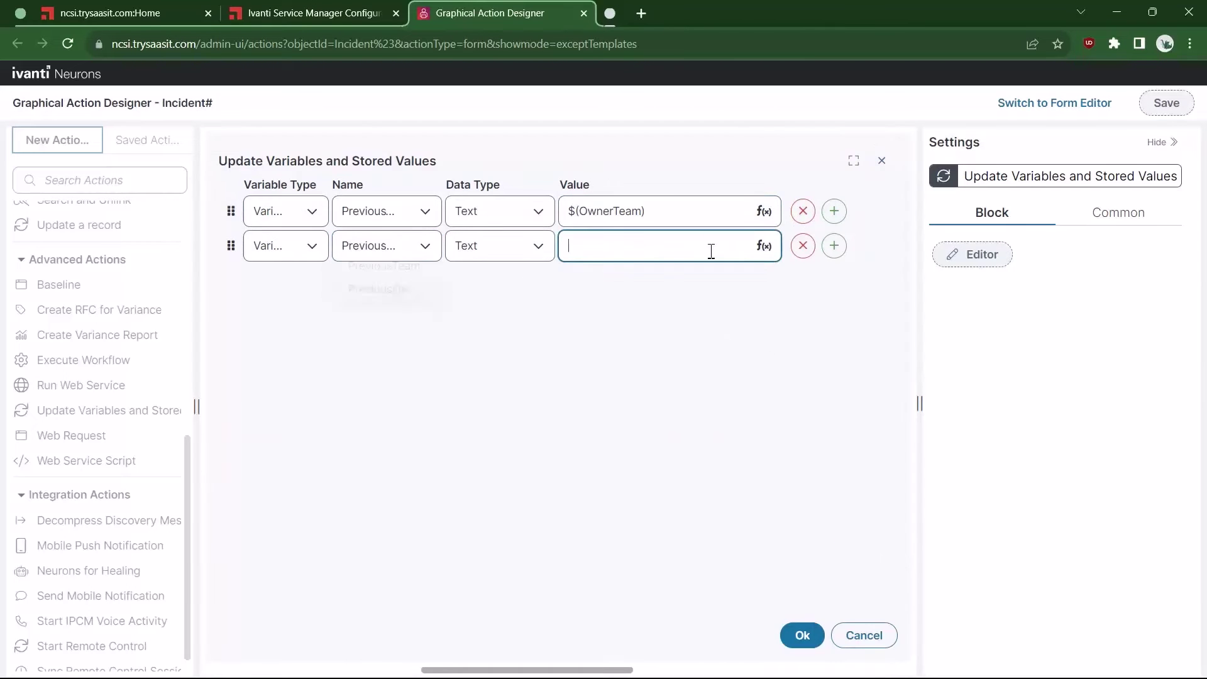
click(764, 249)
text($()
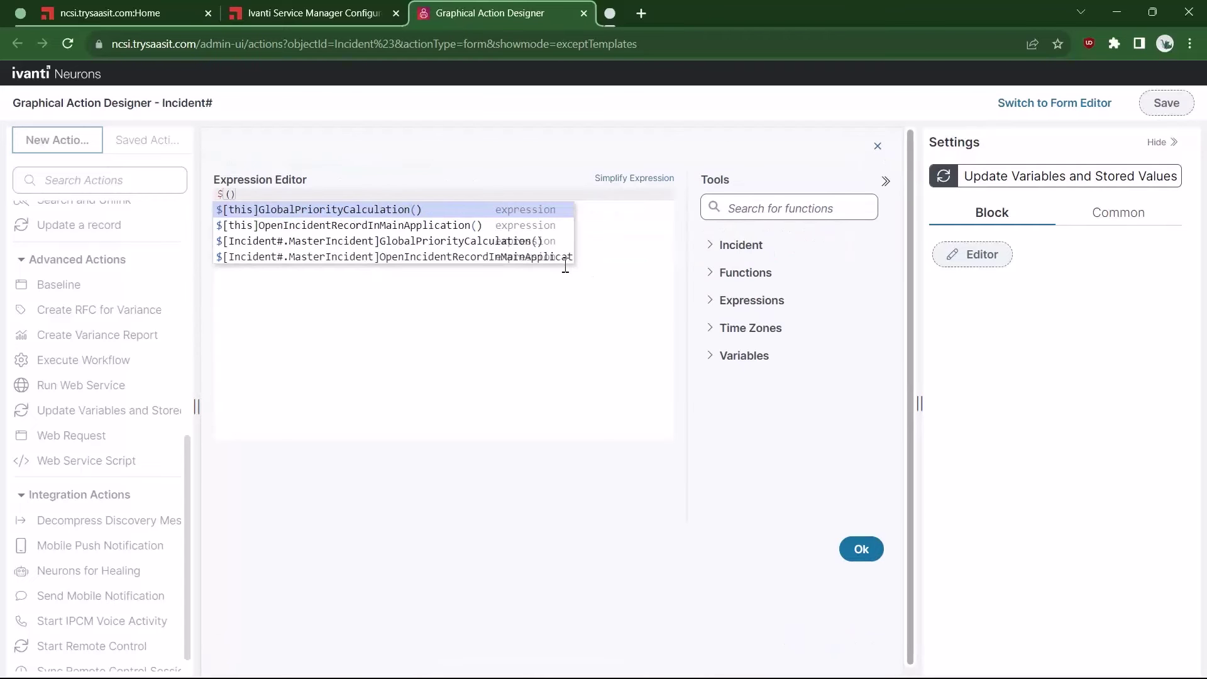
text(owne)
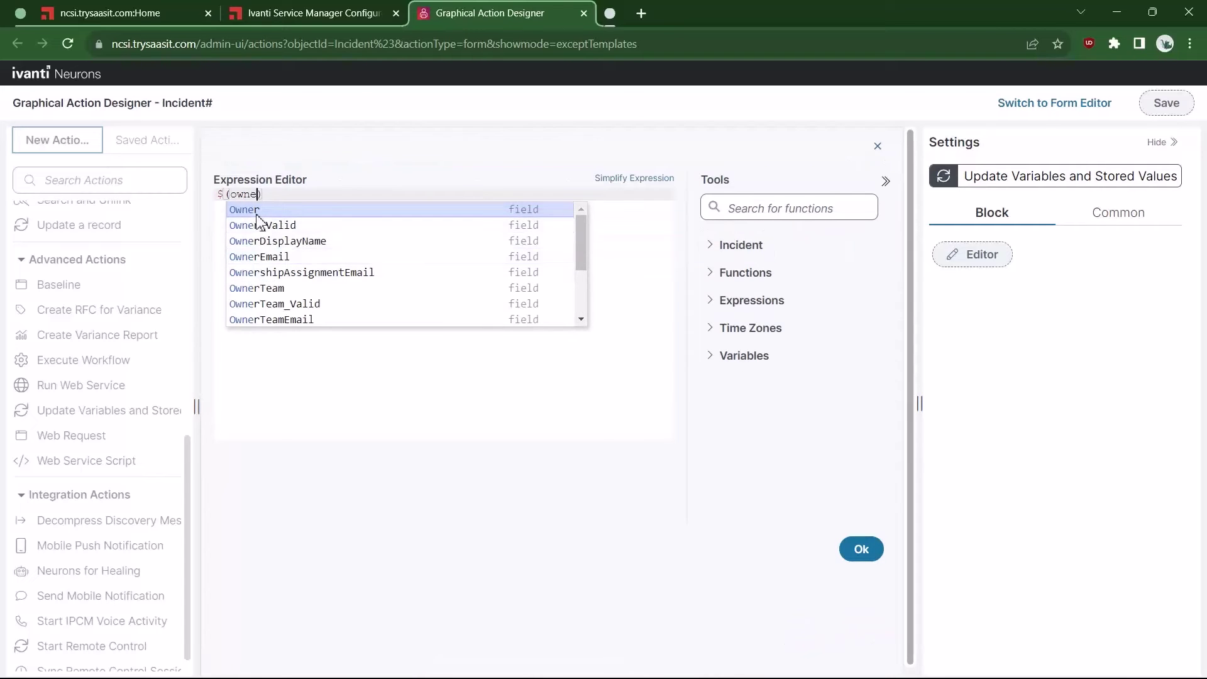
click(258, 212)
text(d)
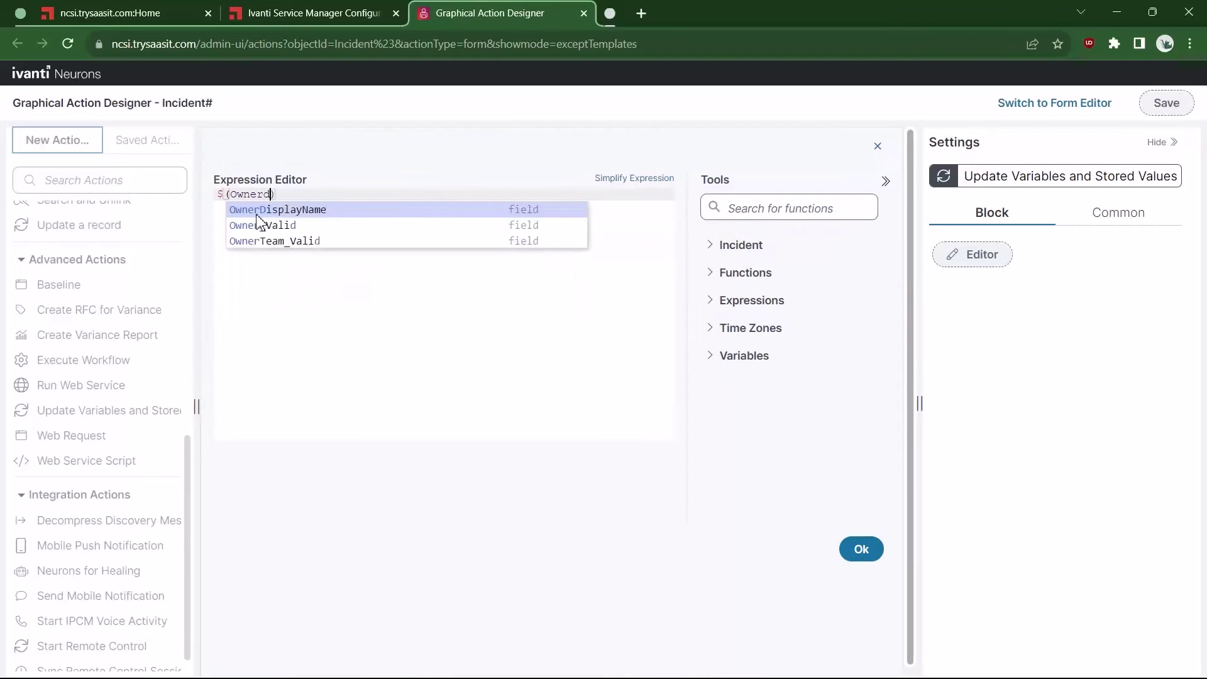
click(258, 214)
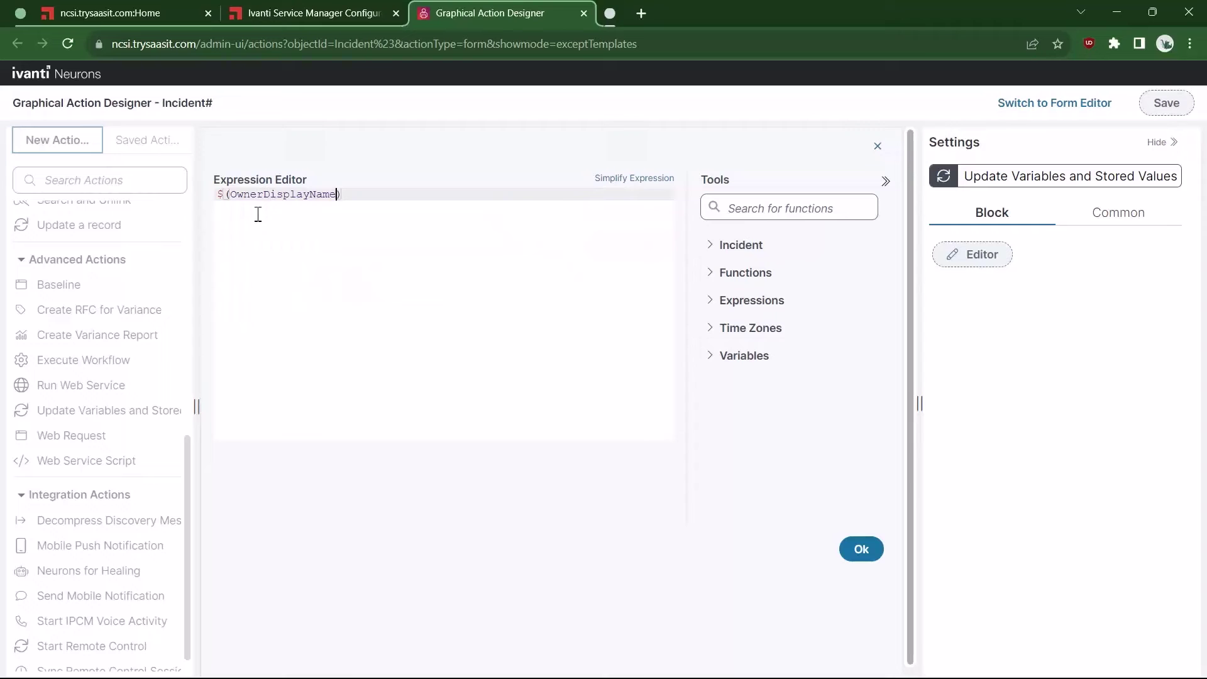
click(628, 183)
click(861, 550)
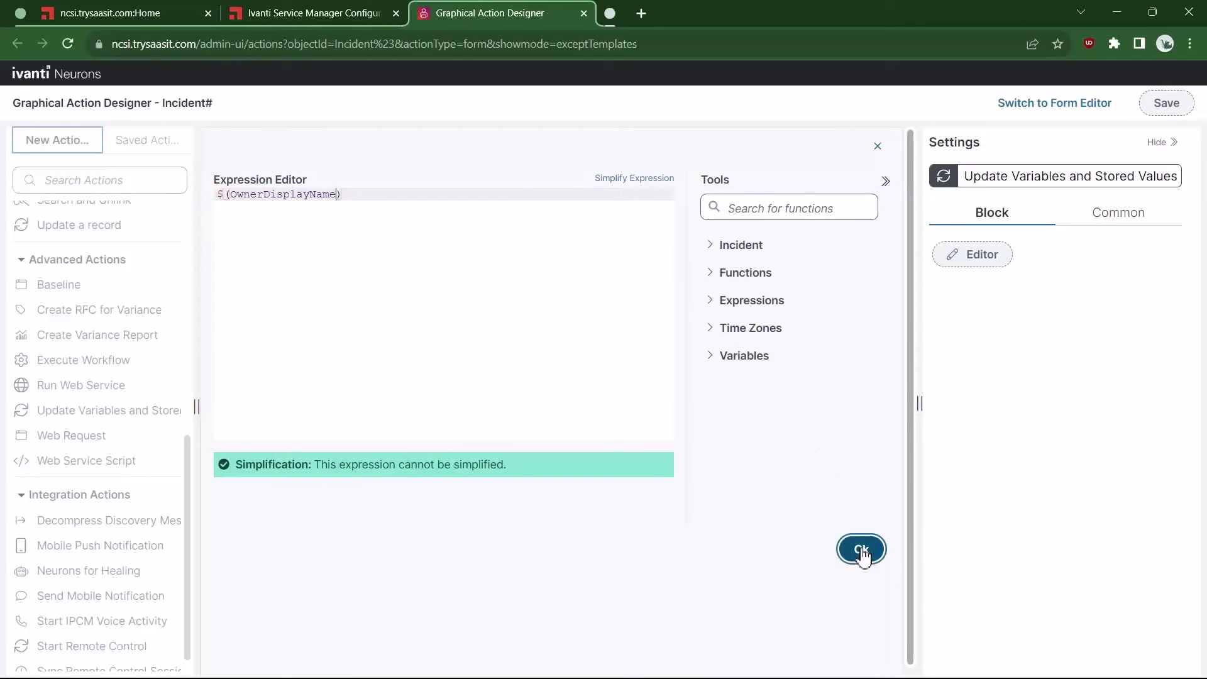
Add a third variable row whose value expression is $(CurrentUserDisplayName())
click(834, 245)
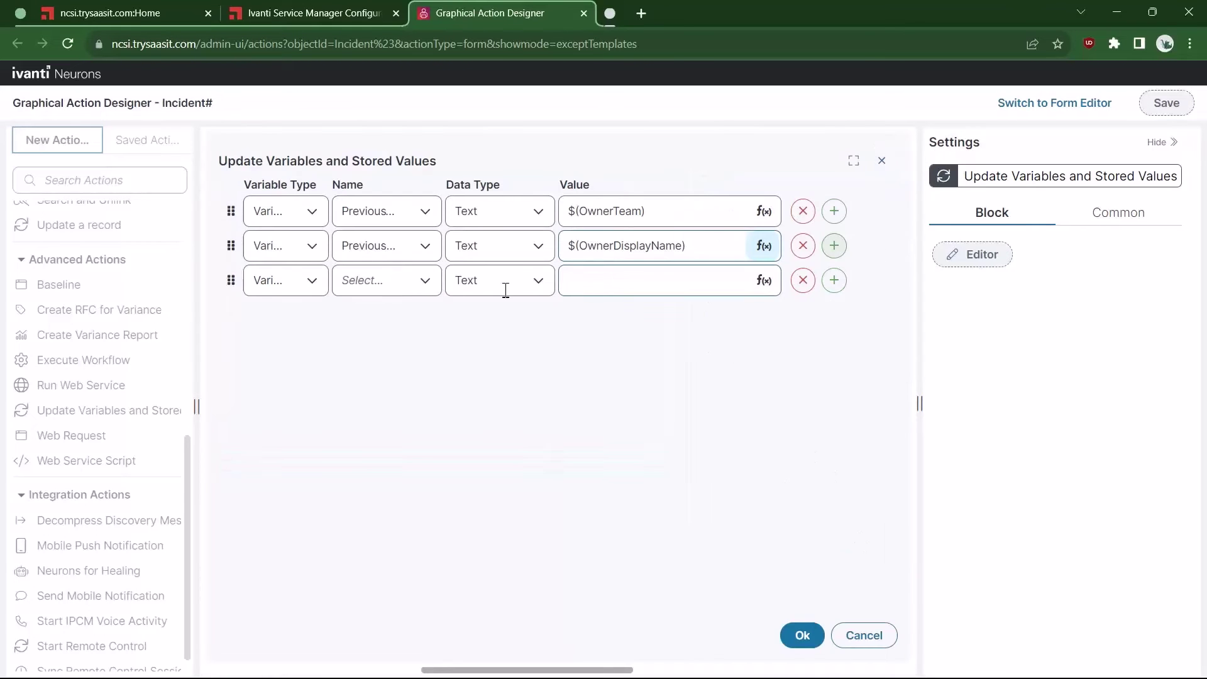
click(364, 284)
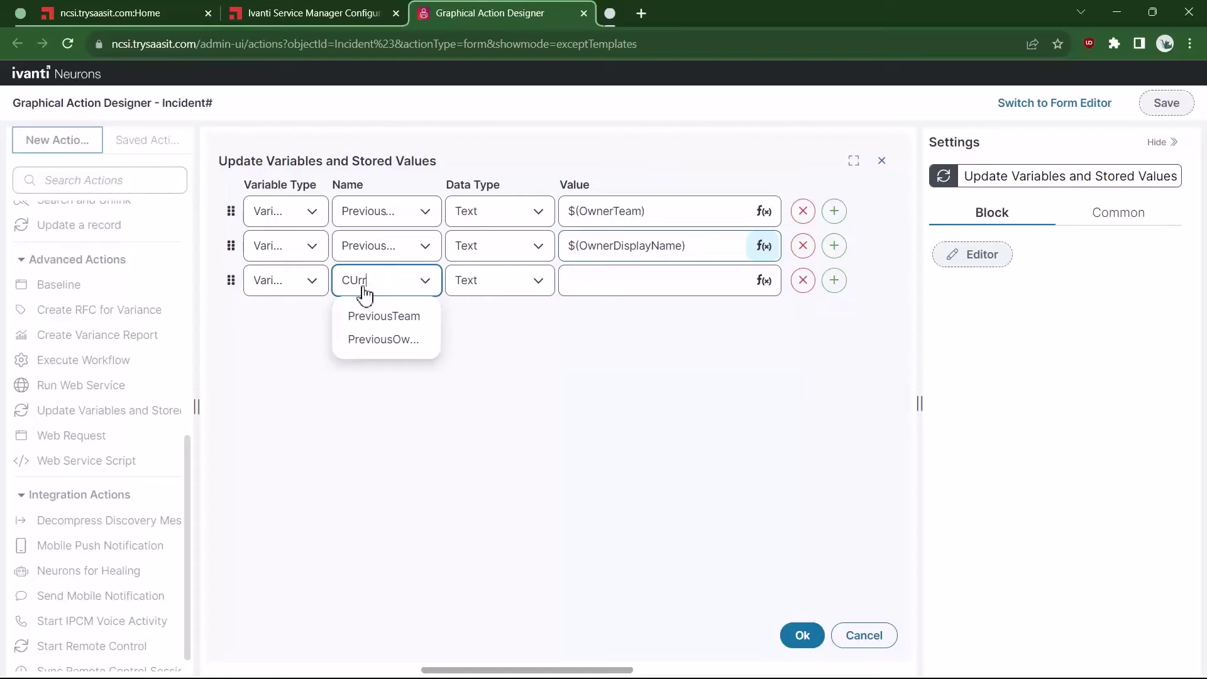
text(CurrentTeam)
key(Tab)
click(766, 282)
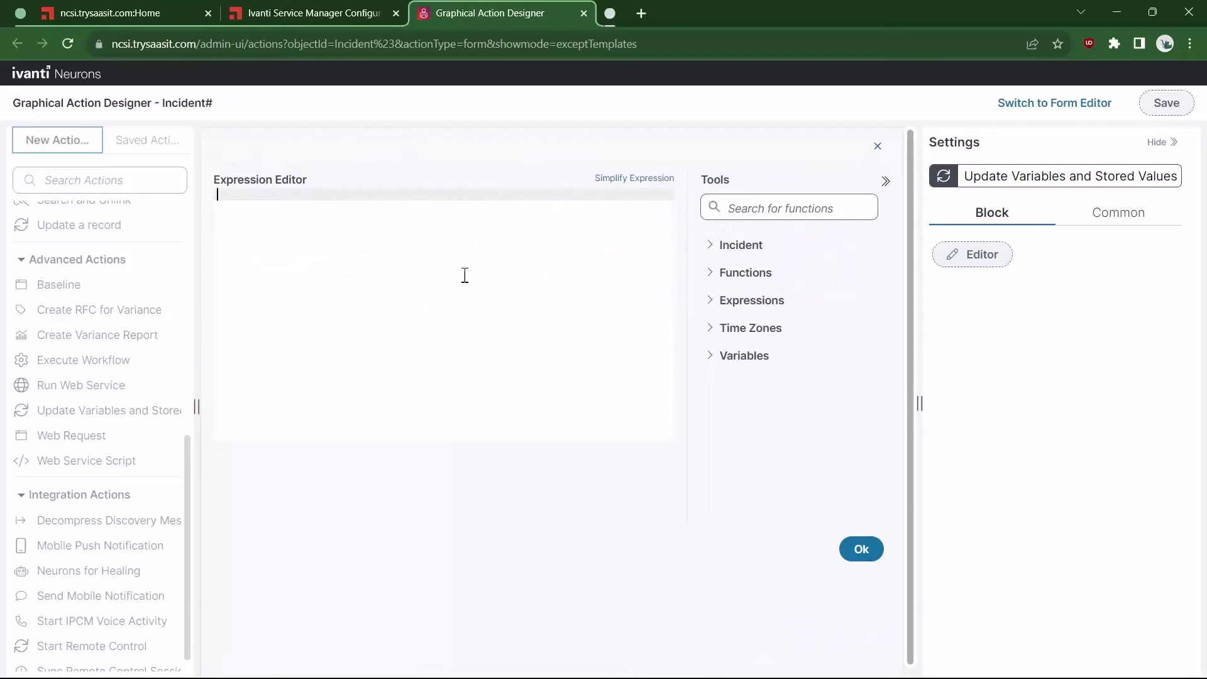
text(Current)
key(BackSpace)
key(BackSpace)
key(BackSpace)
key(BackSpace)
key(BackSpace)
key(BackSpace)
key(BackSpace)
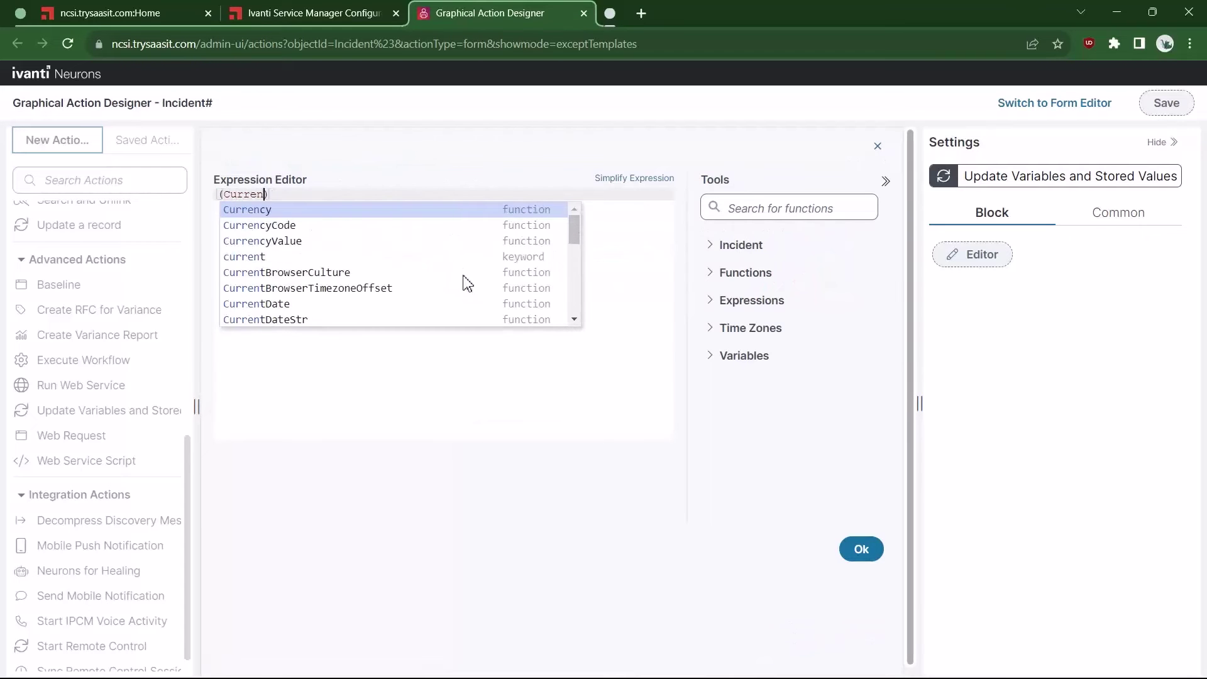
text($(Currentuserd)
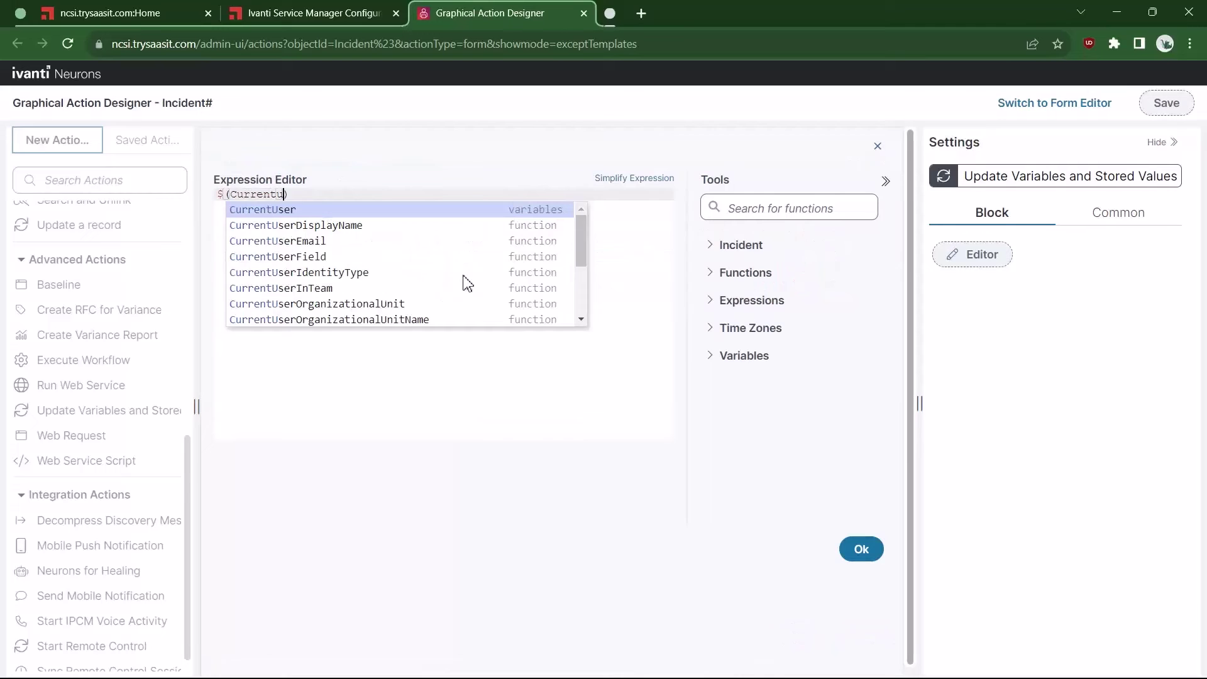
key(Return)
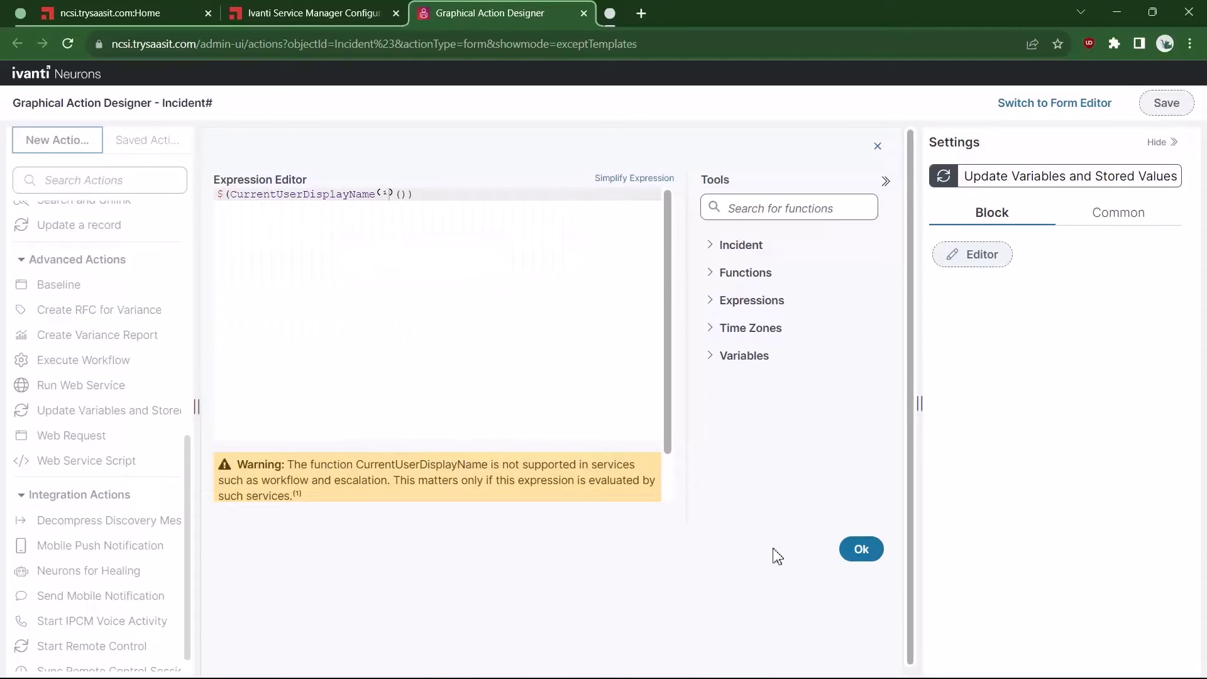
click(860, 549)
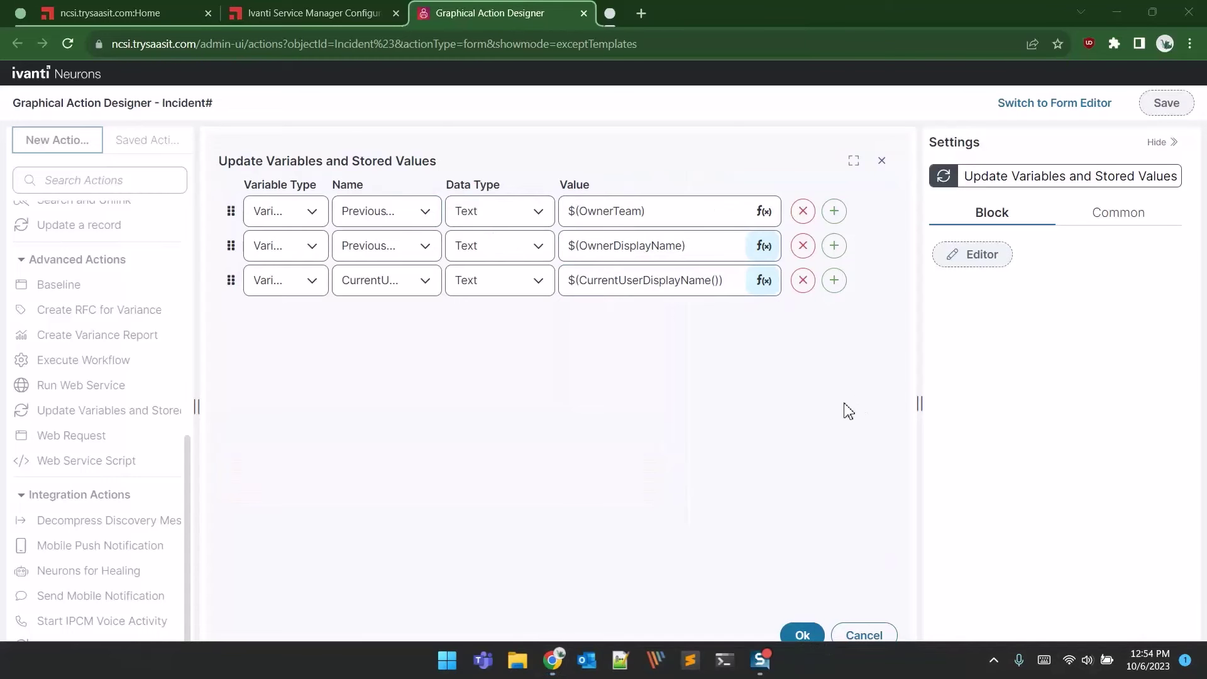
Close the variables editor and connect a new Update a record step after Update Variables
click(803, 635)
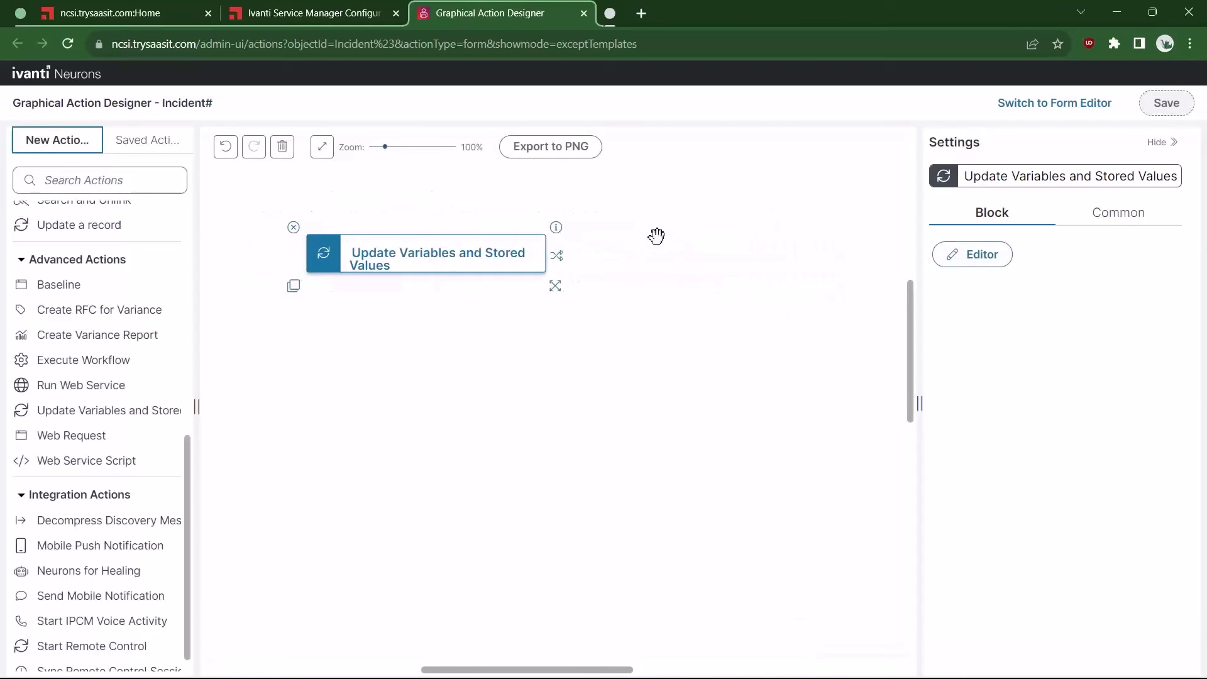
click(457, 368)
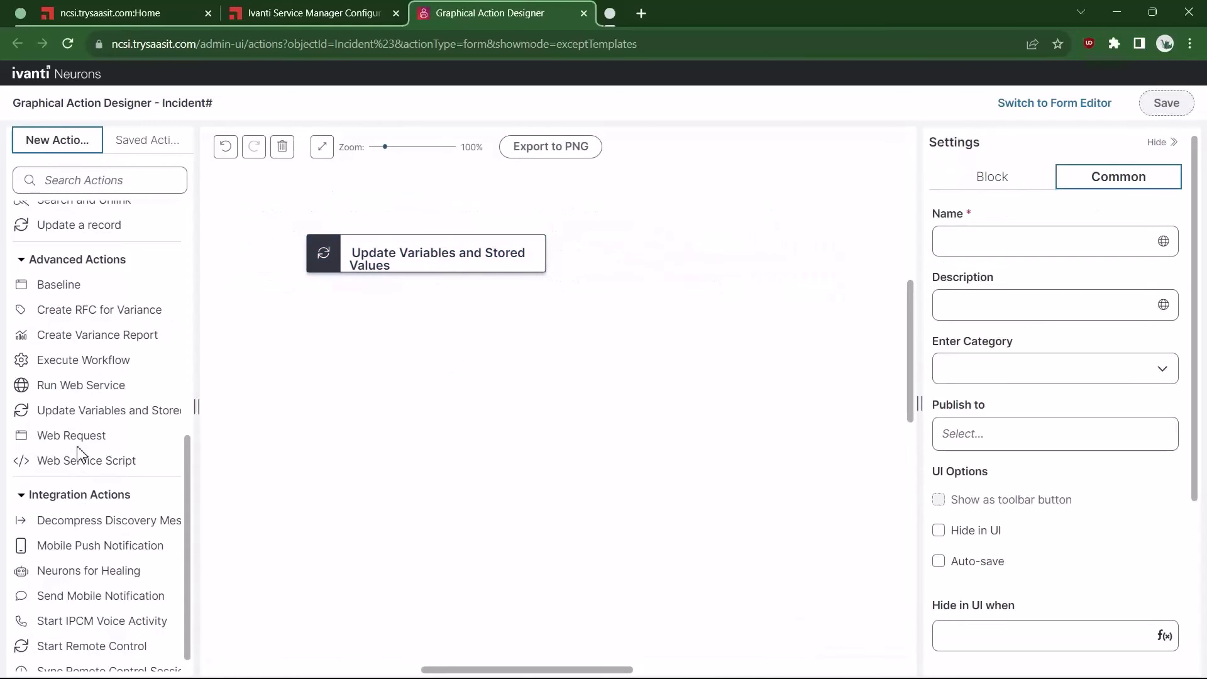
scroll(99, 421, up, 4)
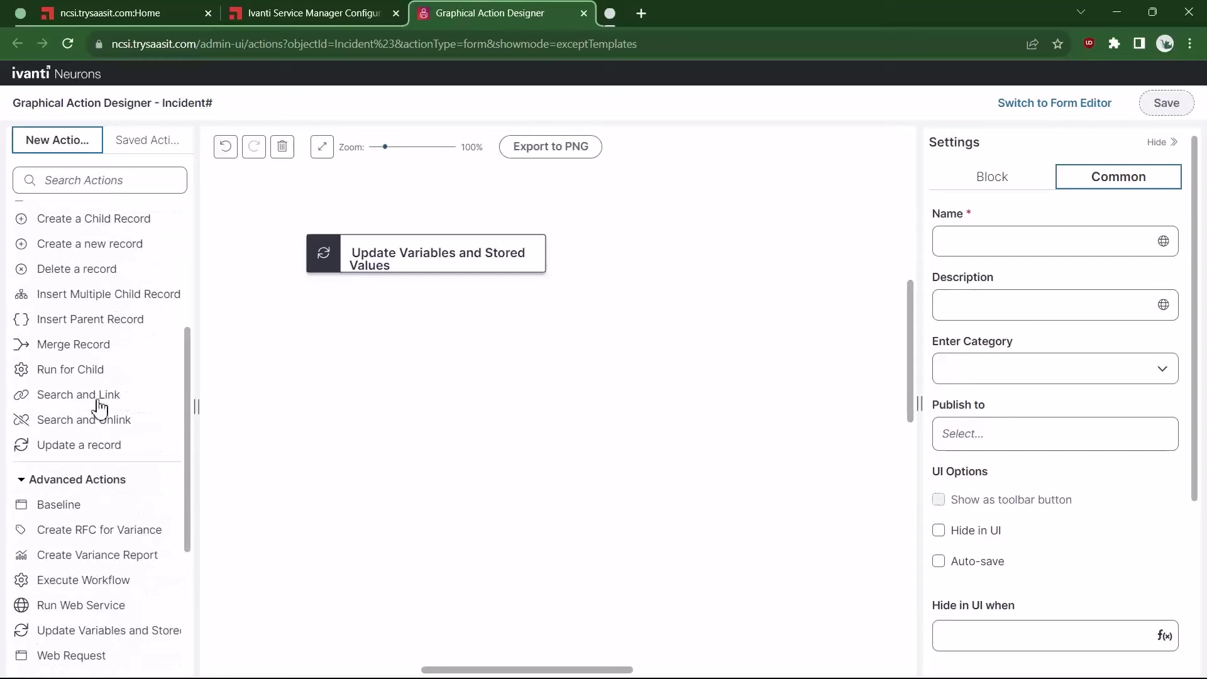
drag(83, 445, 630, 344)
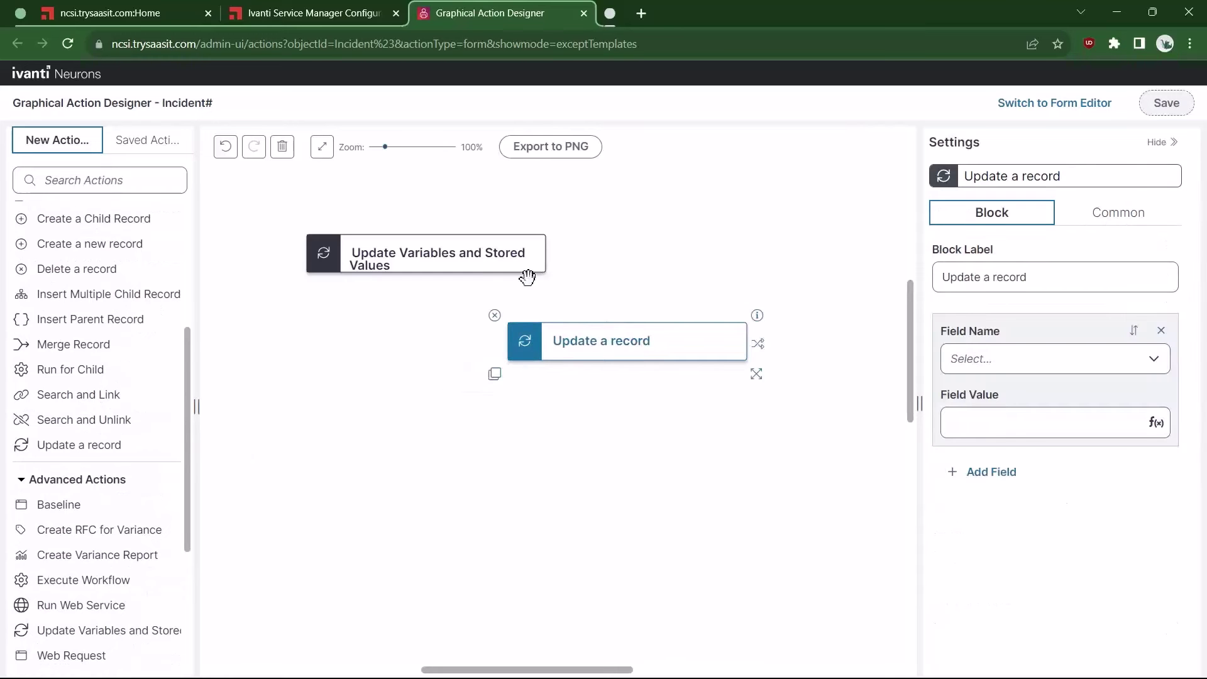
click(526, 253)
drag(554, 253, 634, 353)
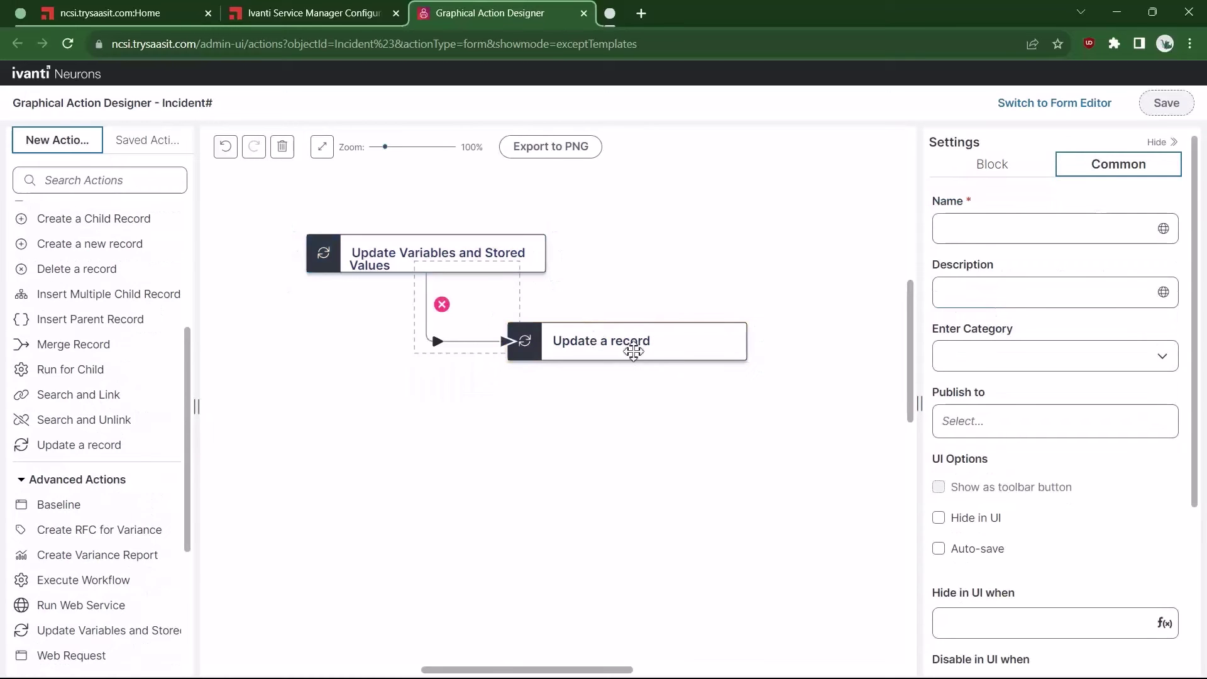
click(633, 352)
Make the record update set OwnerTeam from the saved Team prompt expression
click(1097, 371)
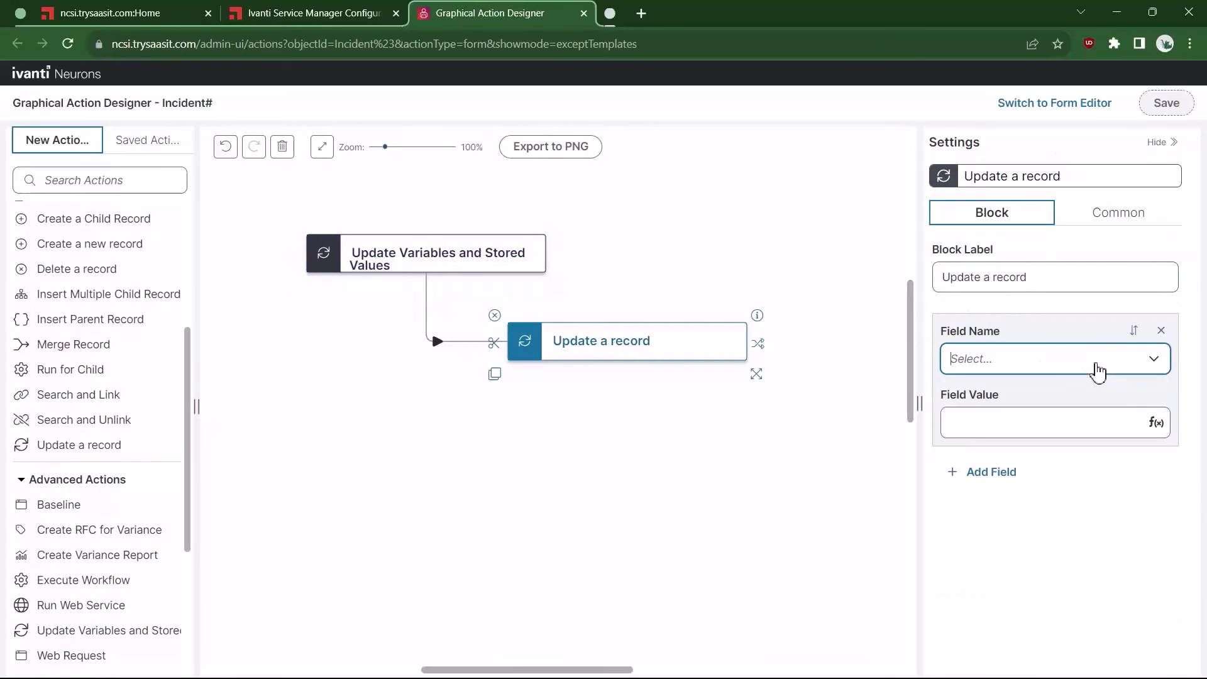
text(ow)
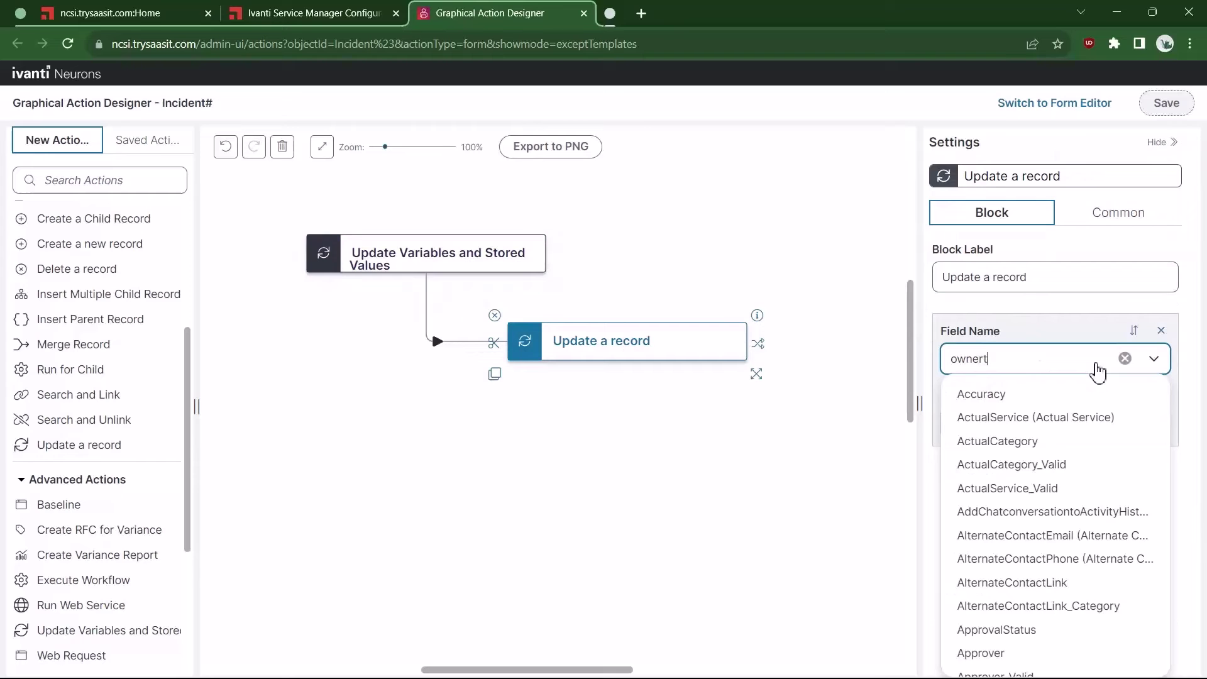
text(nert)
click(1047, 439)
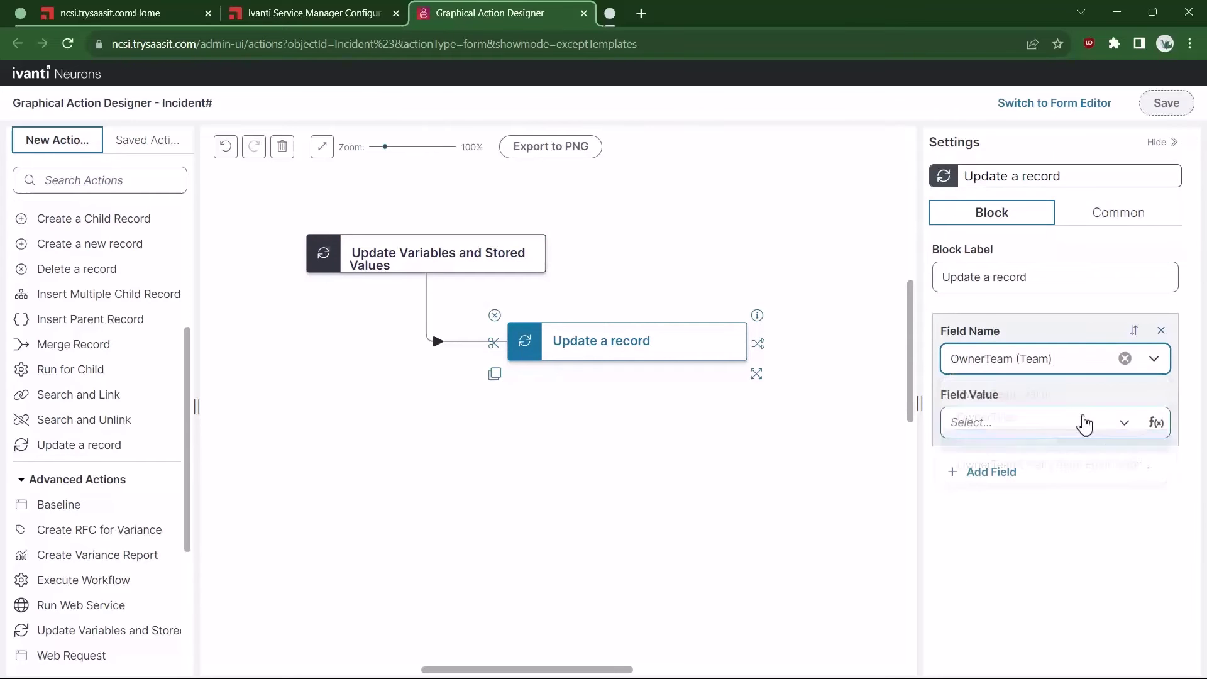
click(1088, 425)
click(1157, 422)
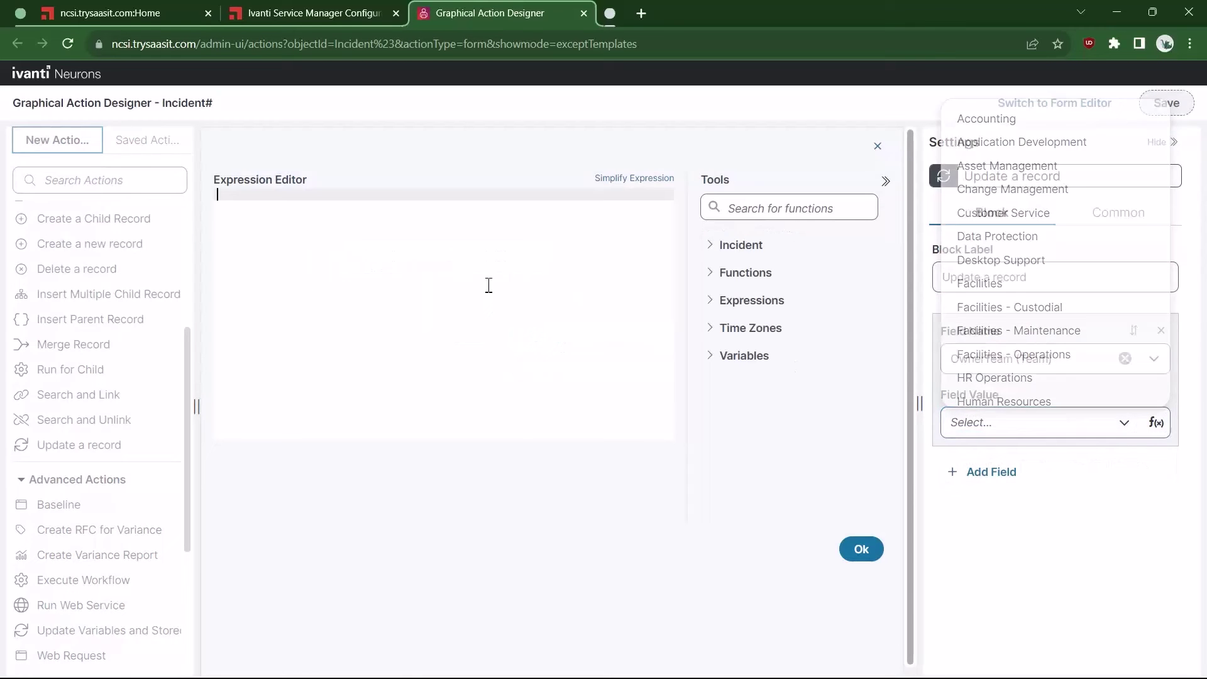
key(super+v)
scroll(391, 410, down, 3)
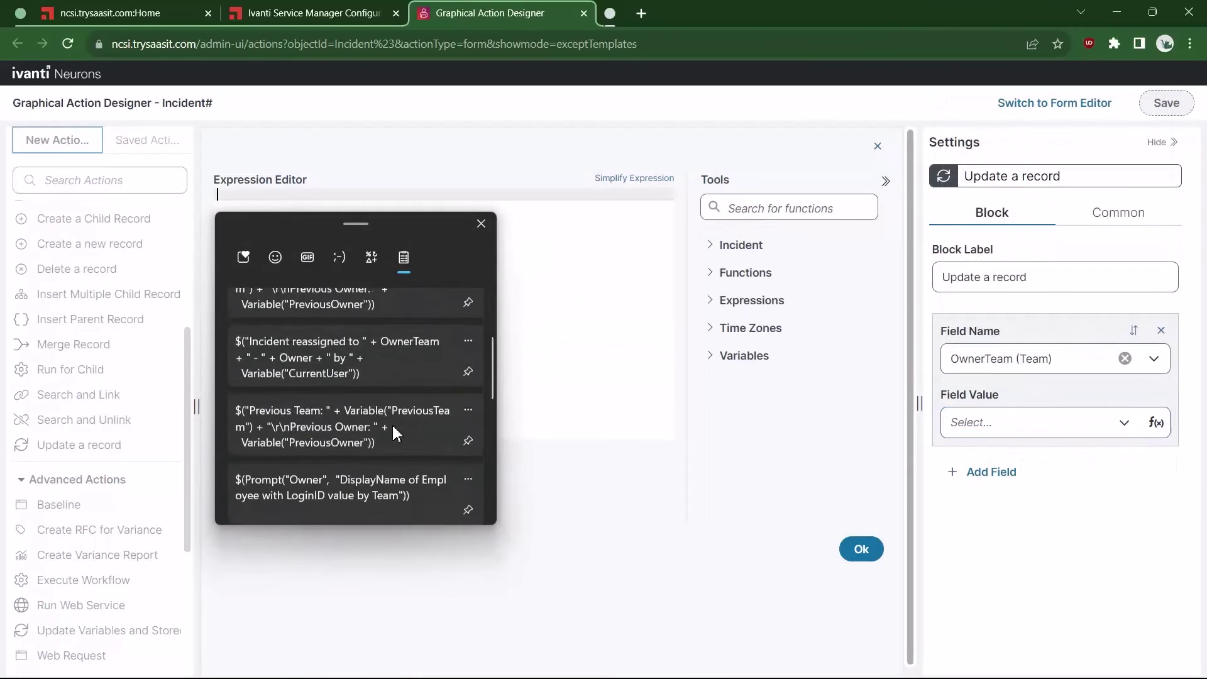
scroll(391, 424, down, 2)
click(345, 451)
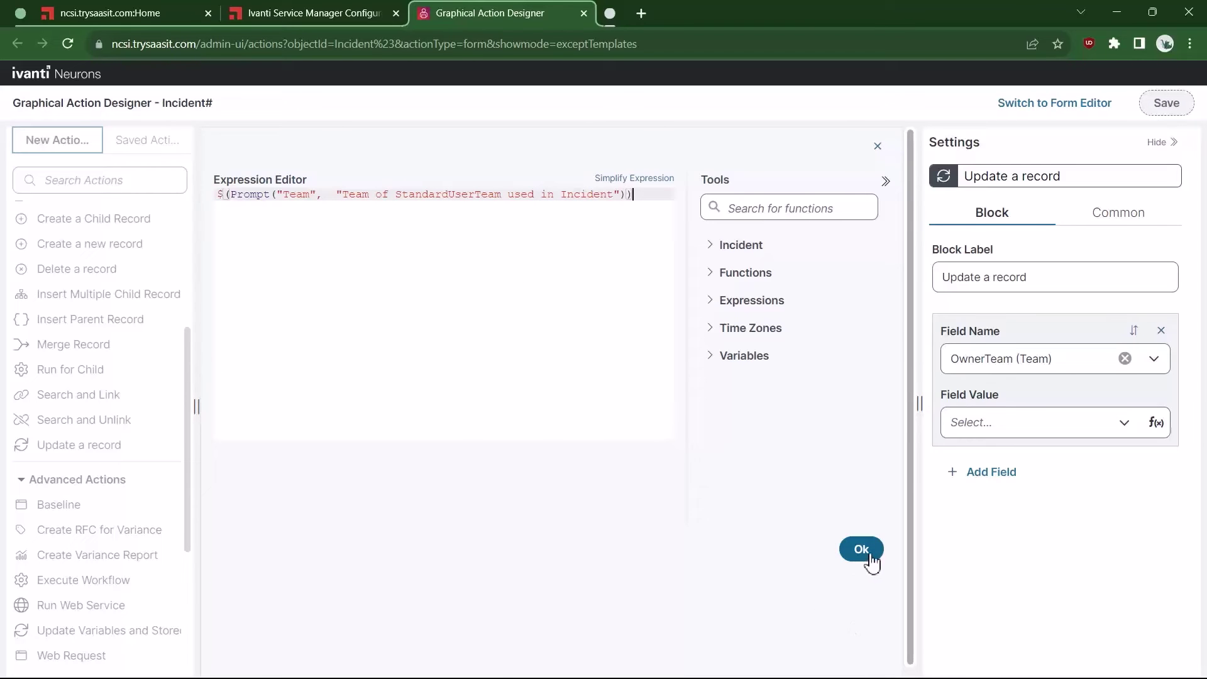
Add an Owner field whose value is the saved Owner prompt expression, and apply it
click(1001, 473)
click(998, 503)
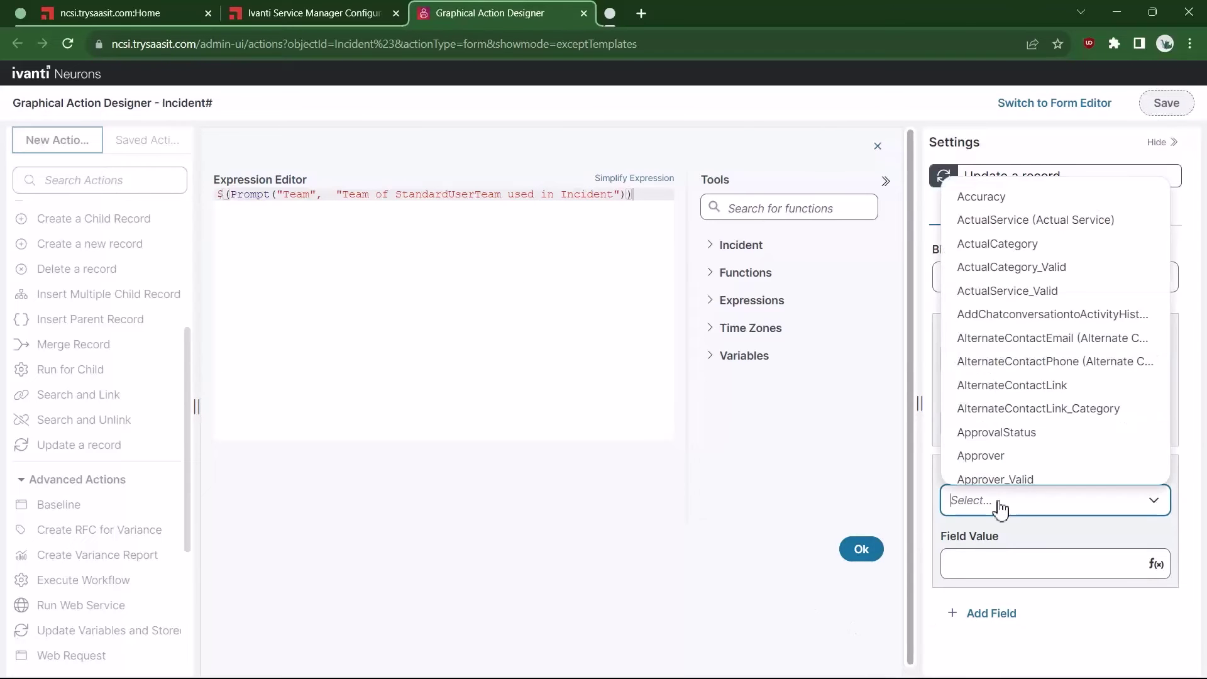
text(owner)
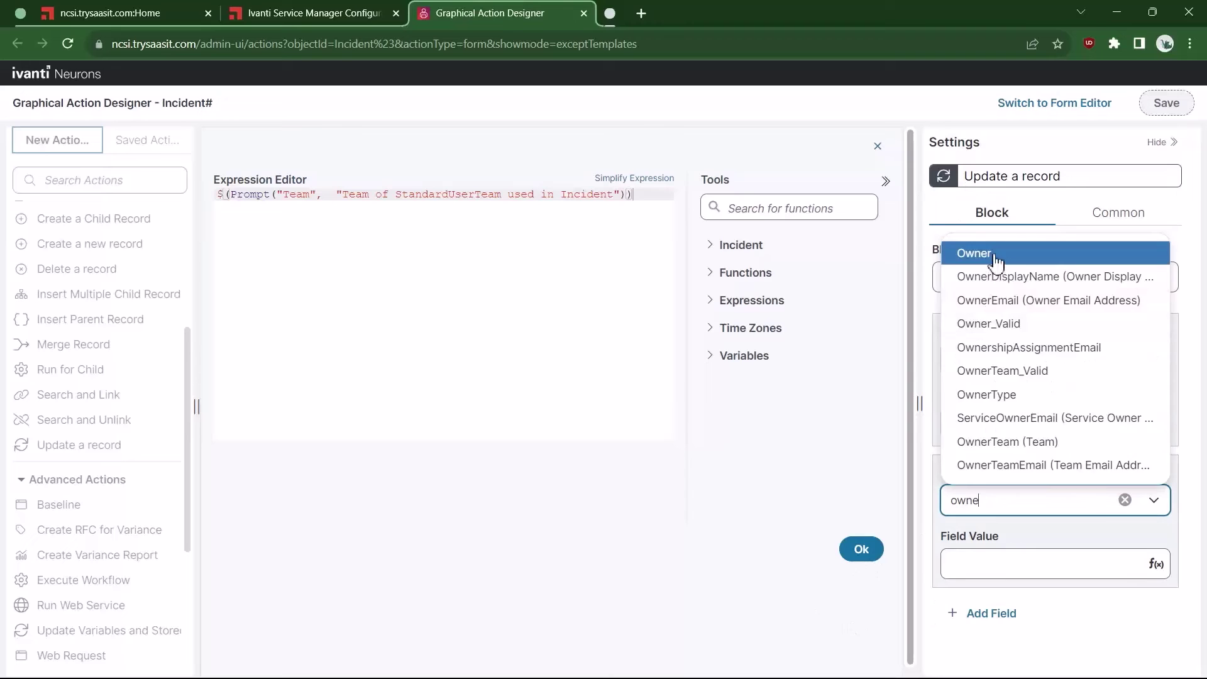
click(994, 253)
click(1157, 564)
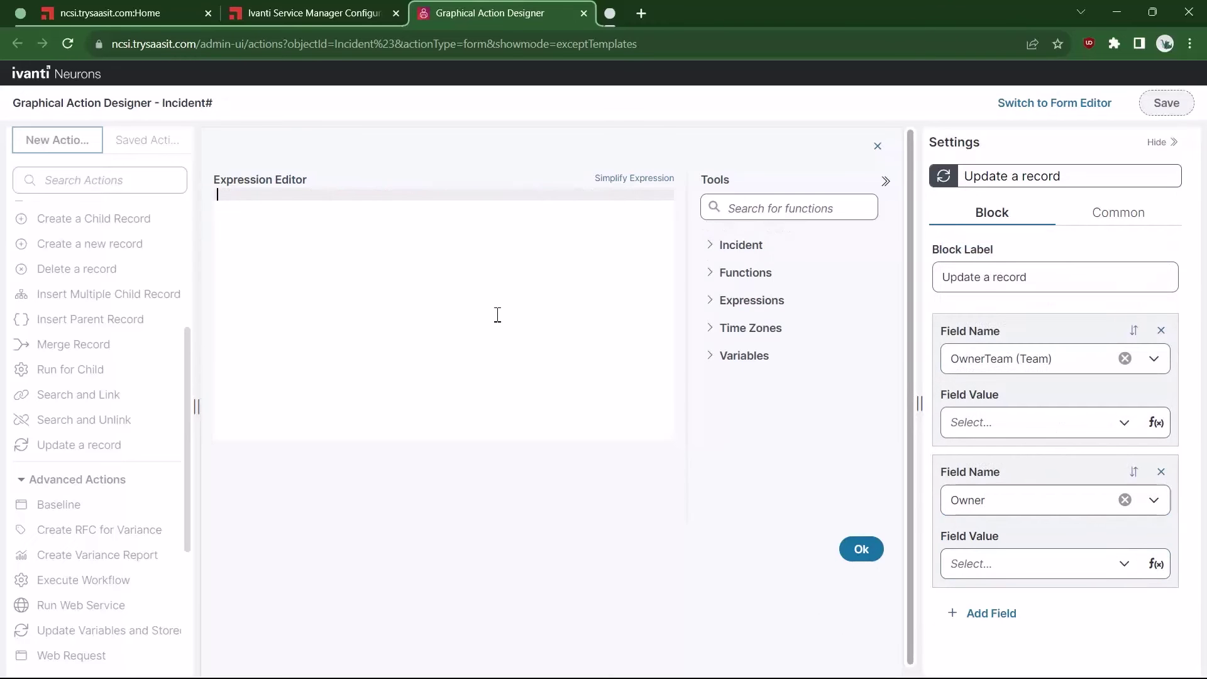
key(super+v)
scroll(396, 420, down, 2)
scroll(396, 420, down, 3)
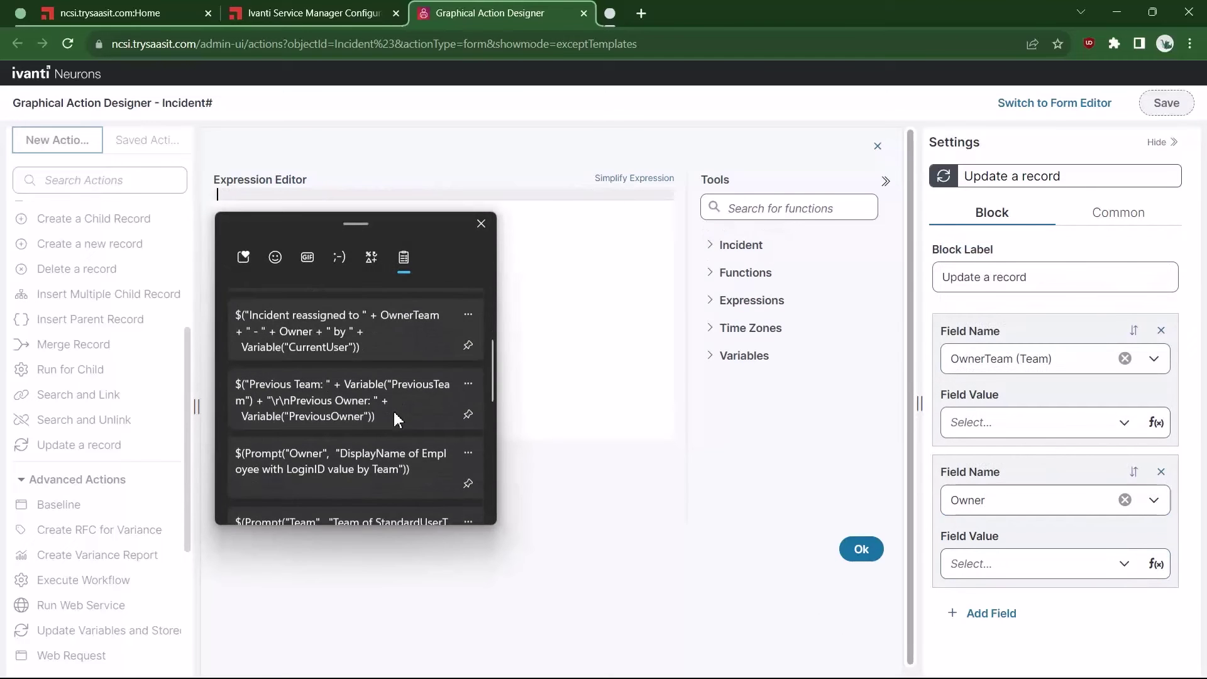
click(368, 462)
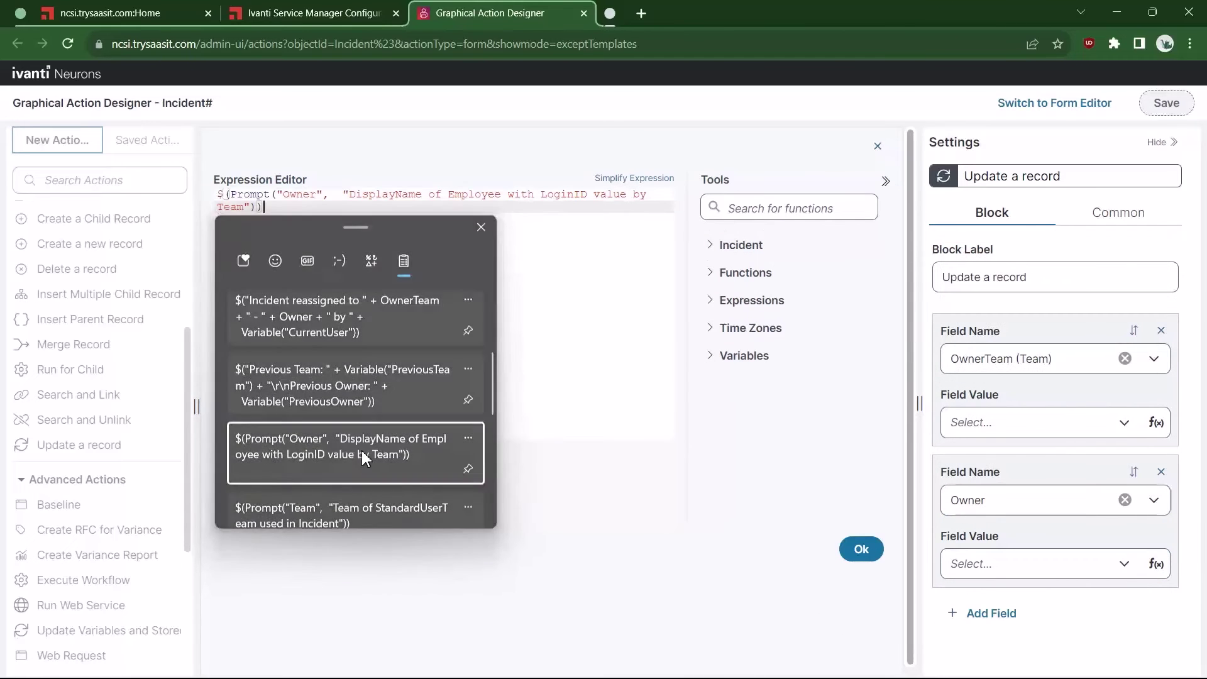
click(863, 551)
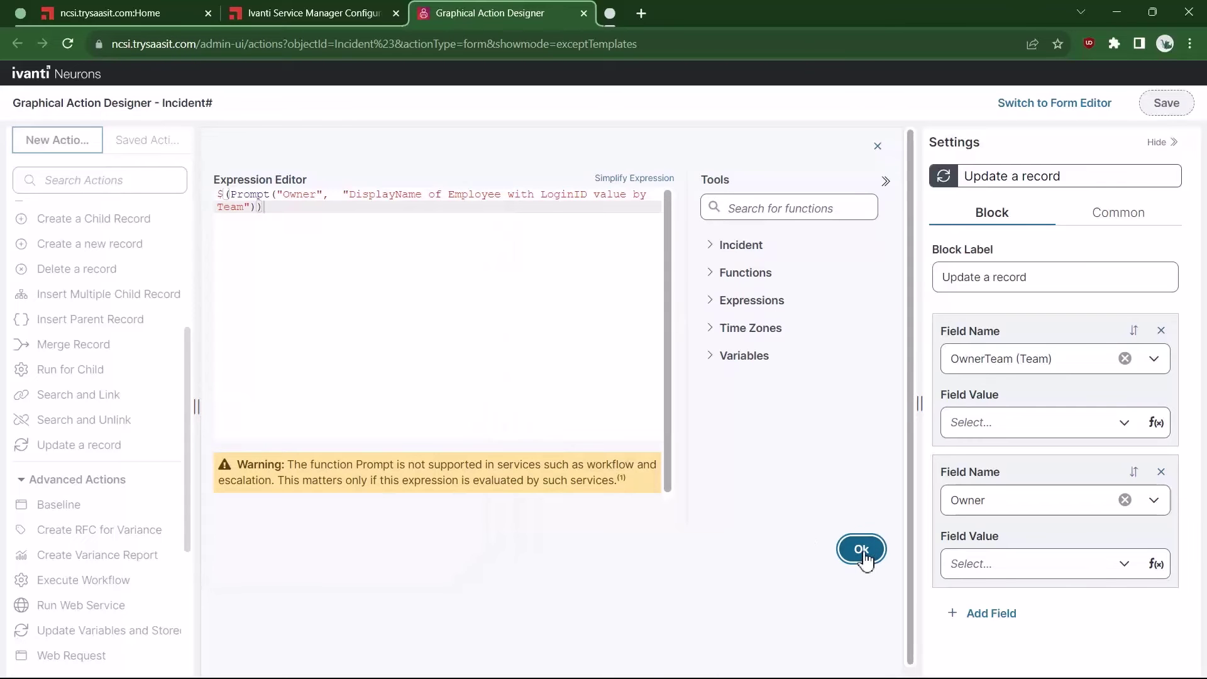
click(861, 549)
click(690, 294)
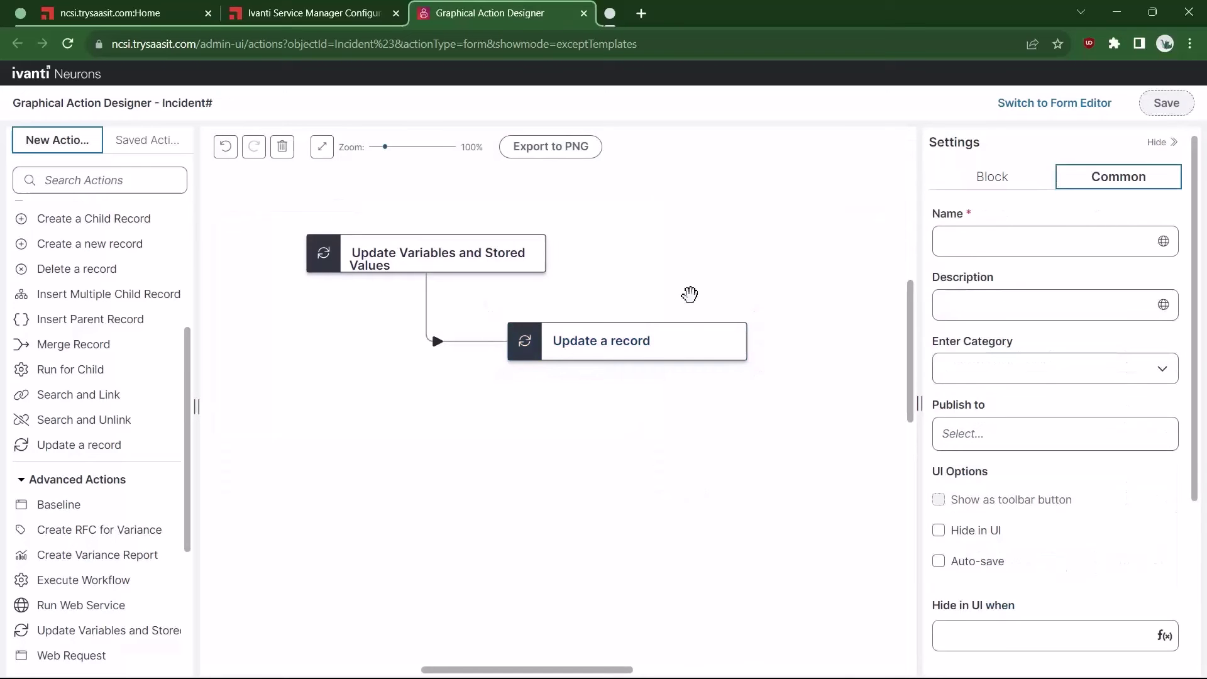
Add a Create a Child Record step connected after Update a record
drag(665, 341, 631, 335)
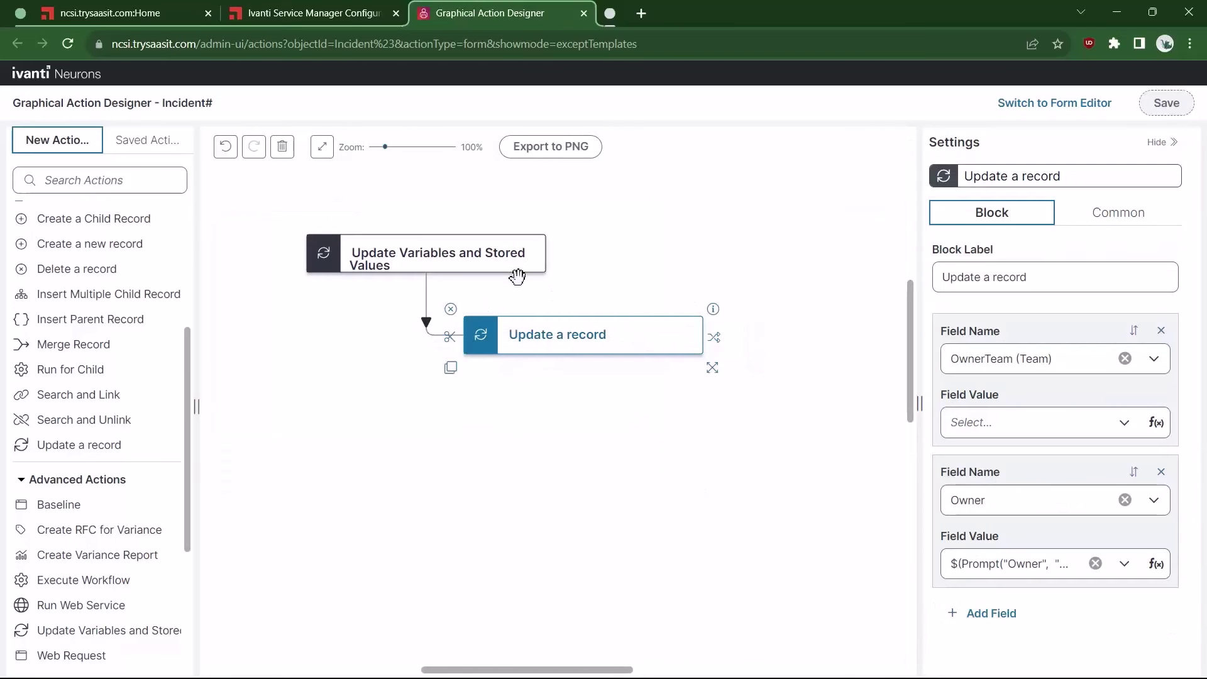
click(725, 453)
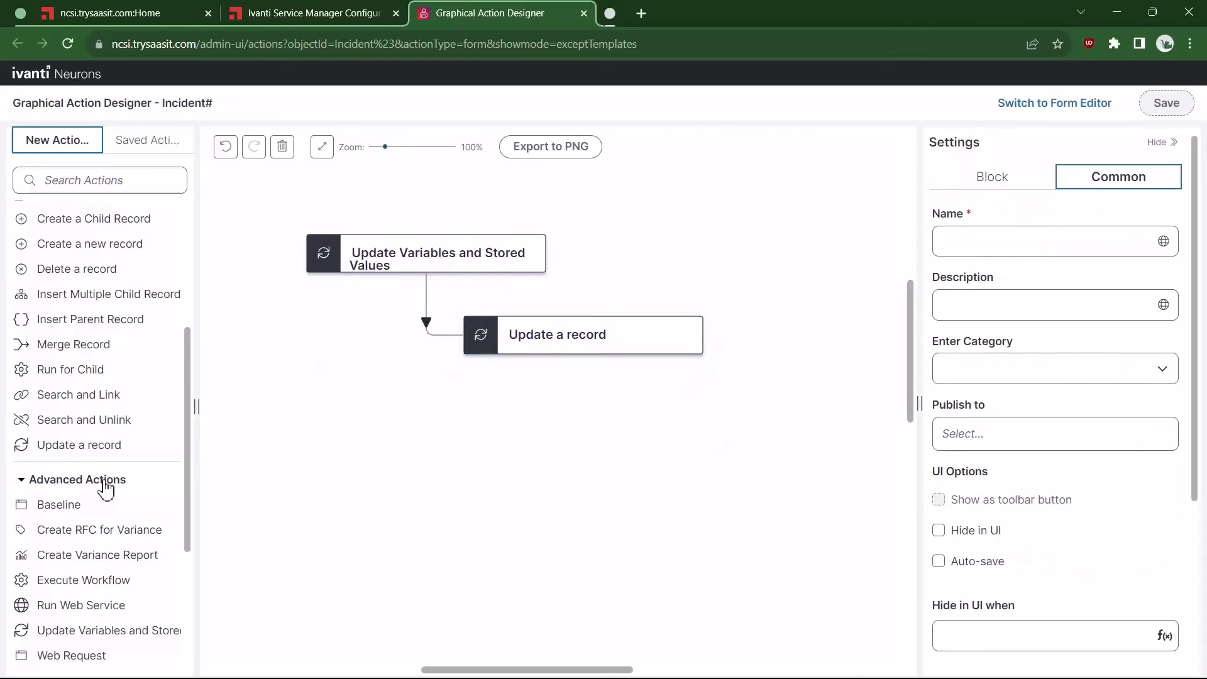
scroll(106, 487, down, 1)
scroll(107, 484, up, 1)
drag(100, 221, 724, 425)
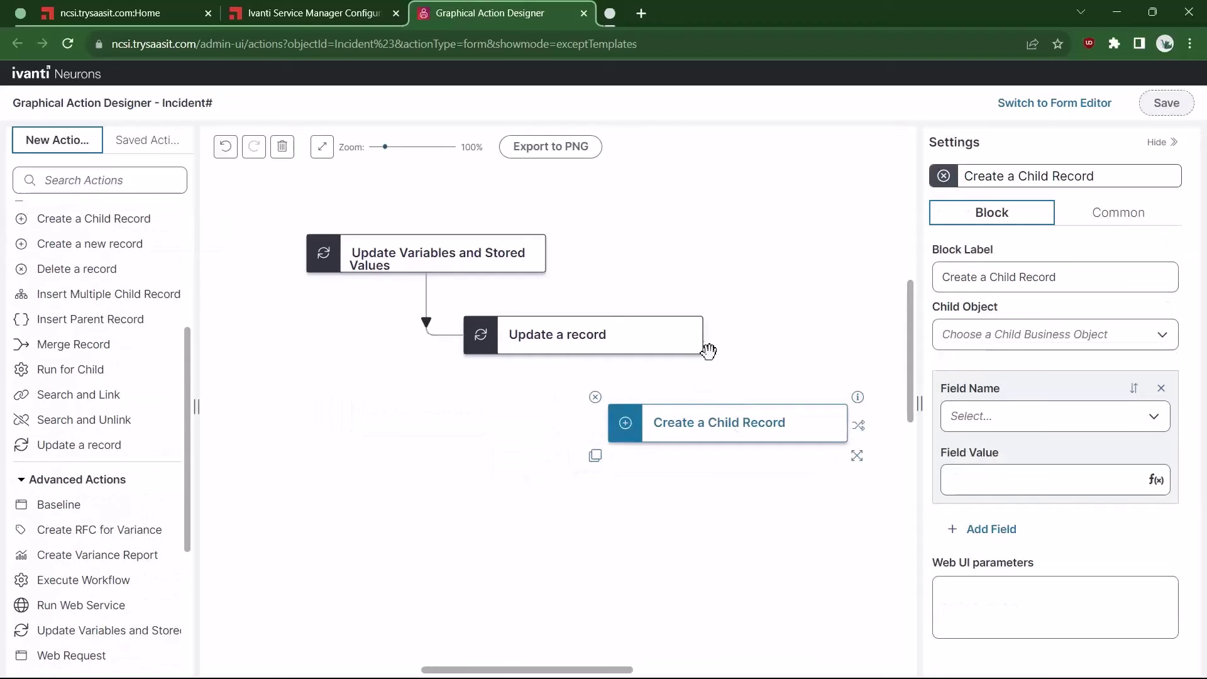
click(715, 334)
drag(714, 334, 730, 423)
click(774, 440)
Set the child object to IncidentContainsJournal:Journal
click(1161, 336)
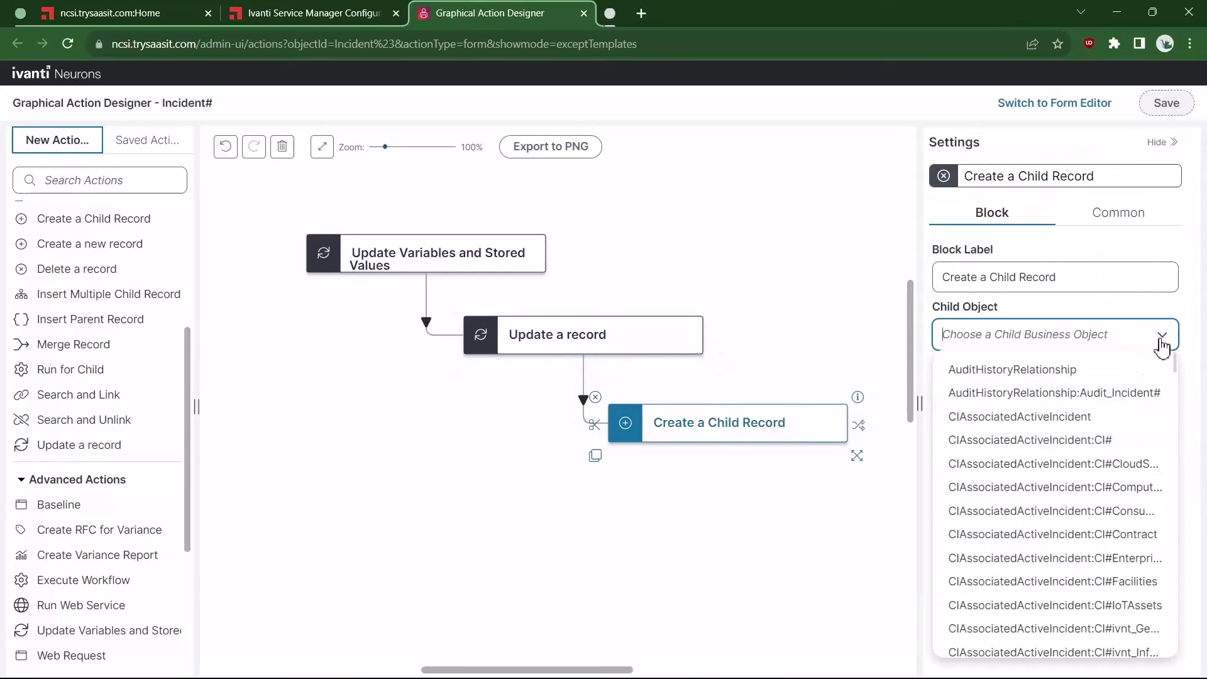
scroll(1084, 457, down, 15)
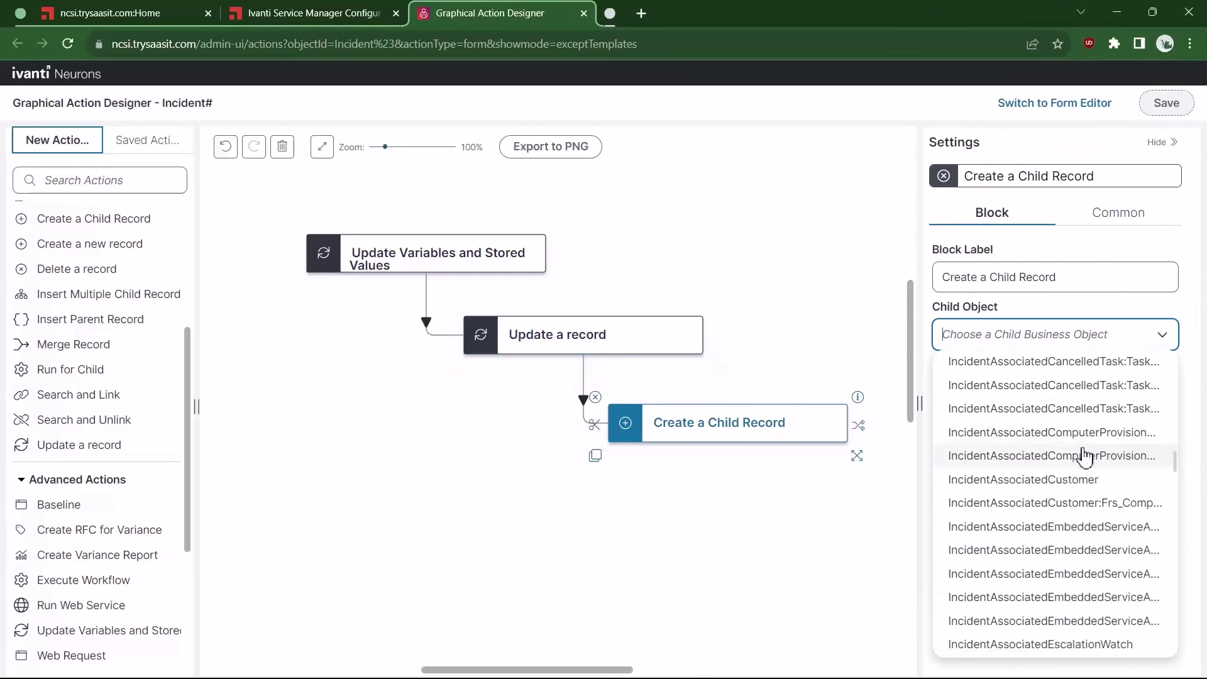
scroll(1084, 457, down, 8)
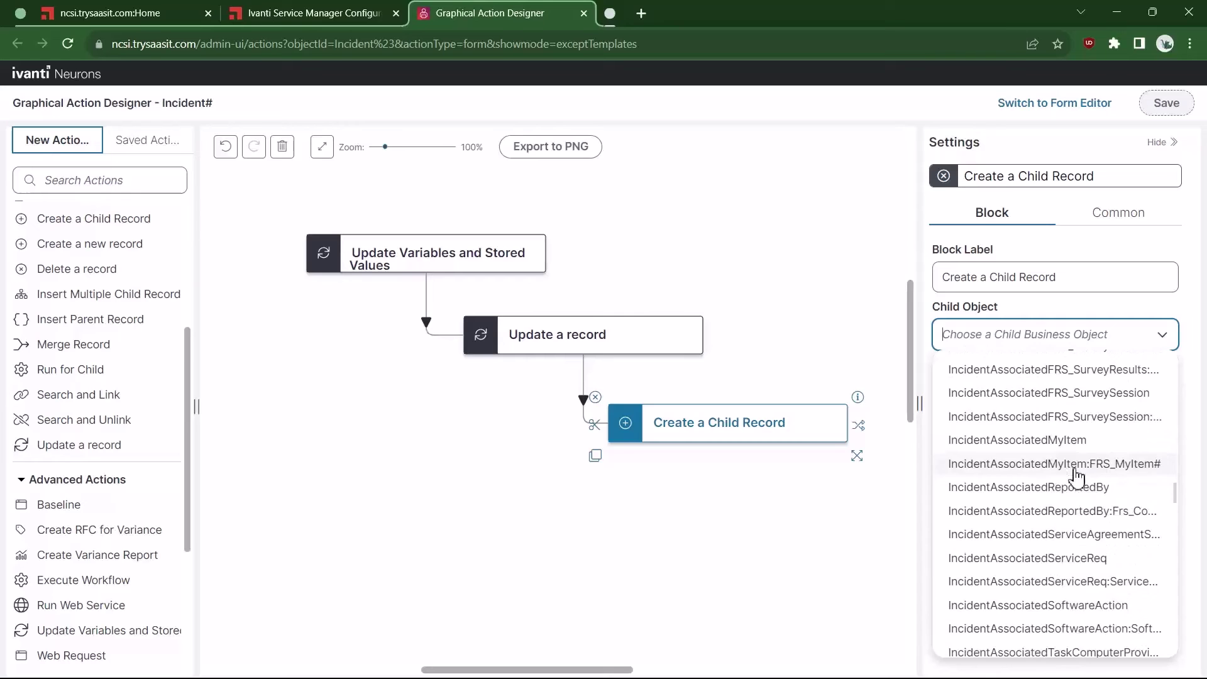
scroll(1077, 476, down, 10)
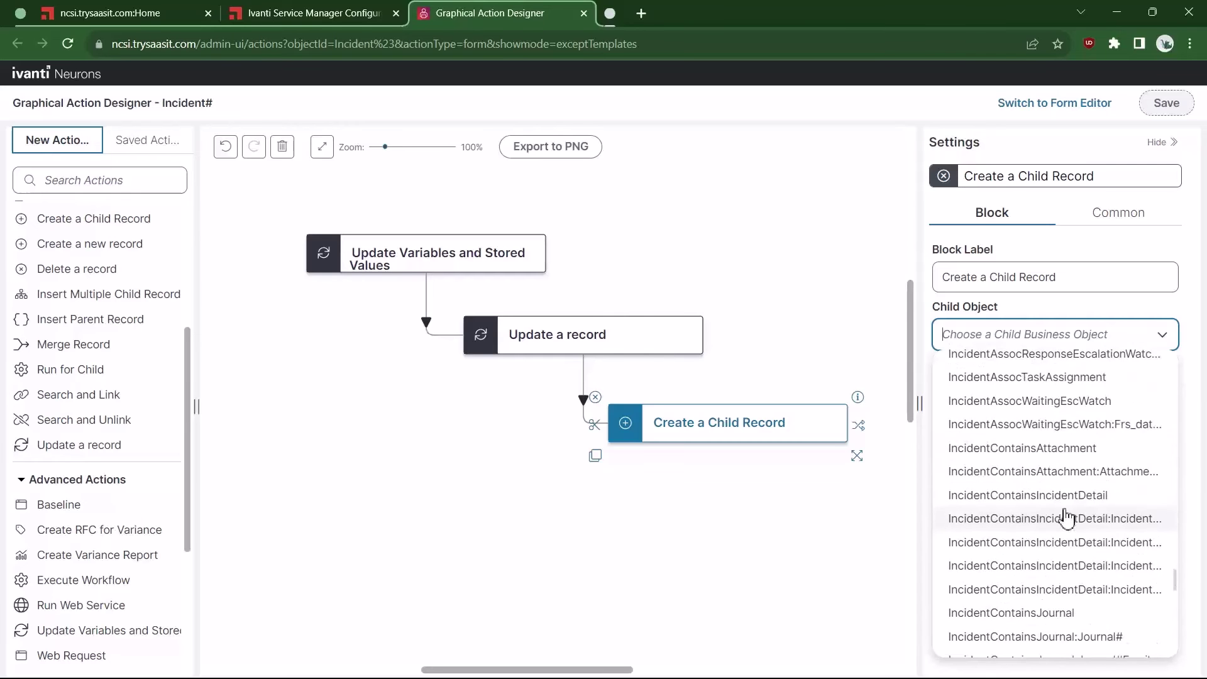
scroll(1068, 520, down, 2)
click(1107, 609)
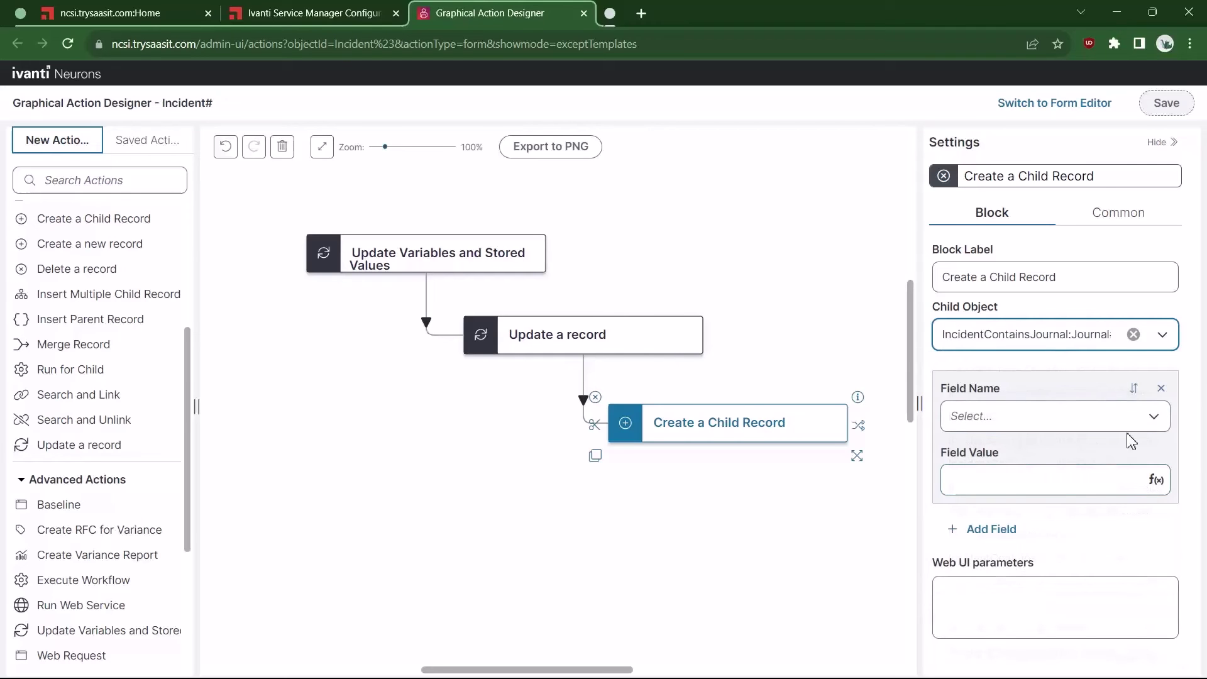
Set the journal Subject to the CurrentUser variable + " has reassigned this Incident"
click(1155, 420)
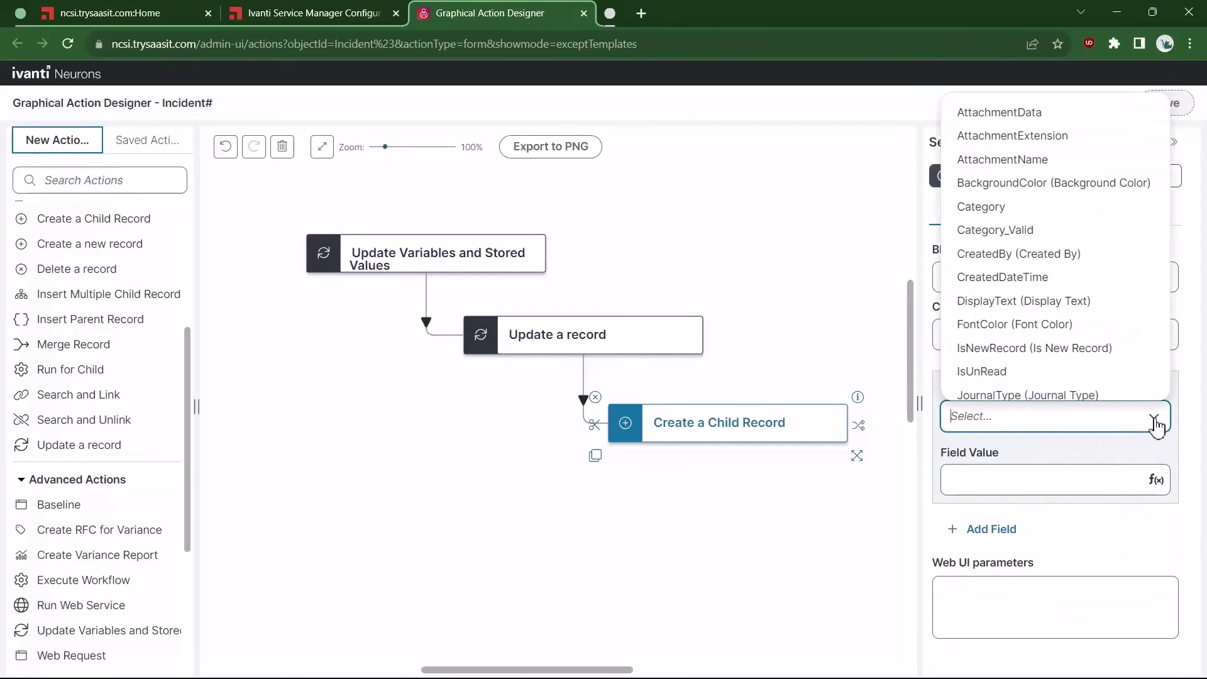
text(suj)
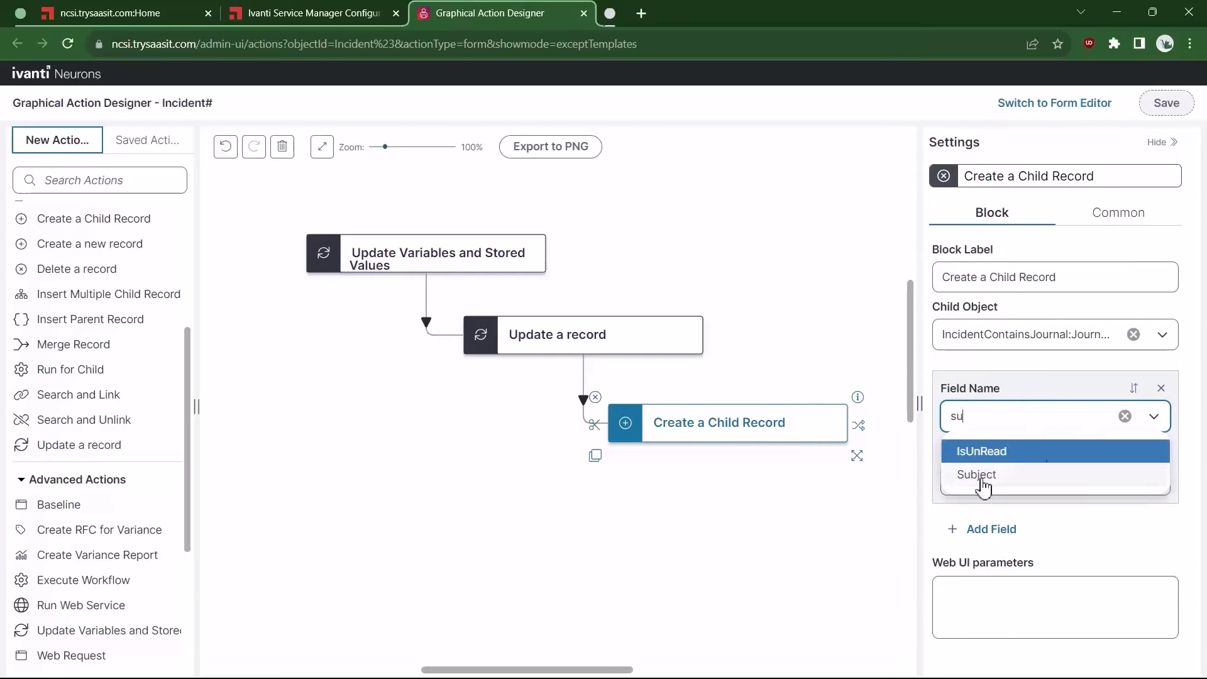
click(978, 477)
click(1155, 480)
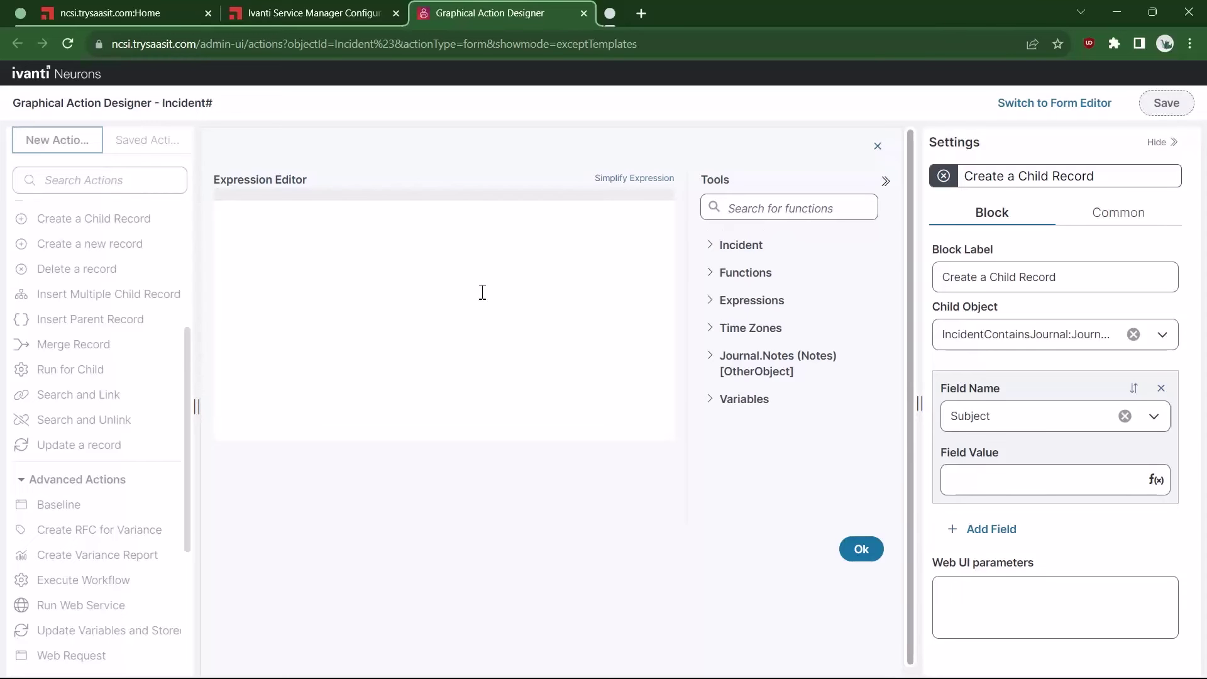
click(709, 400)
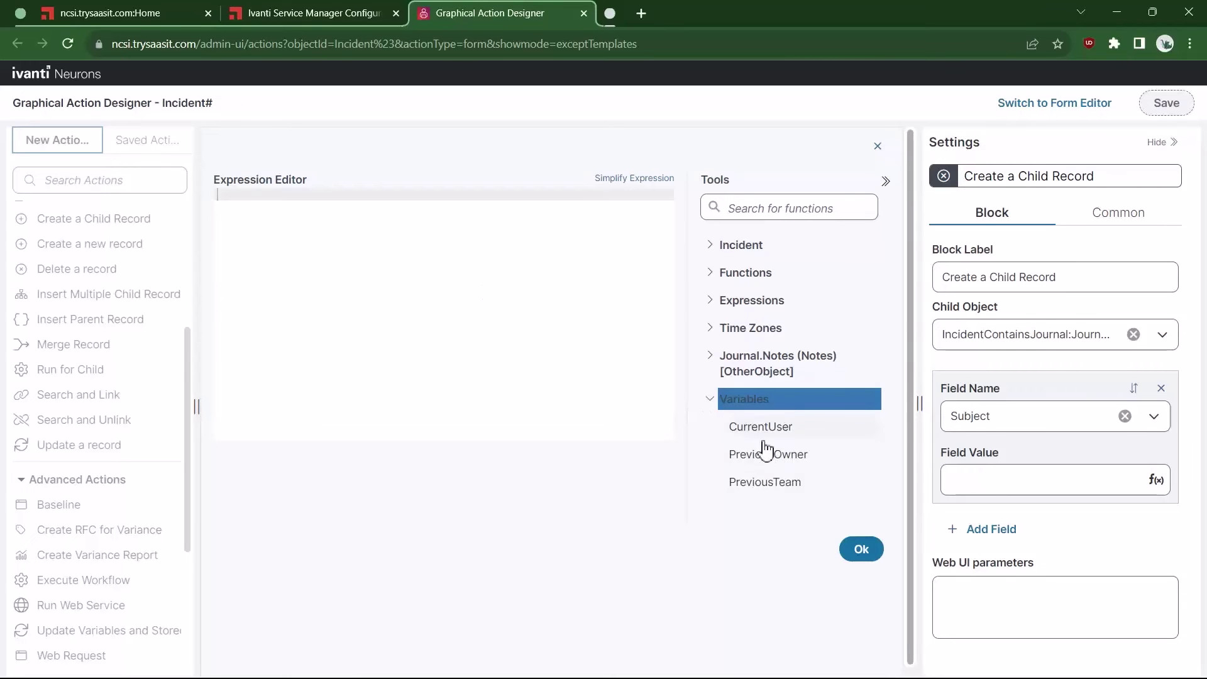
double_click(763, 429)
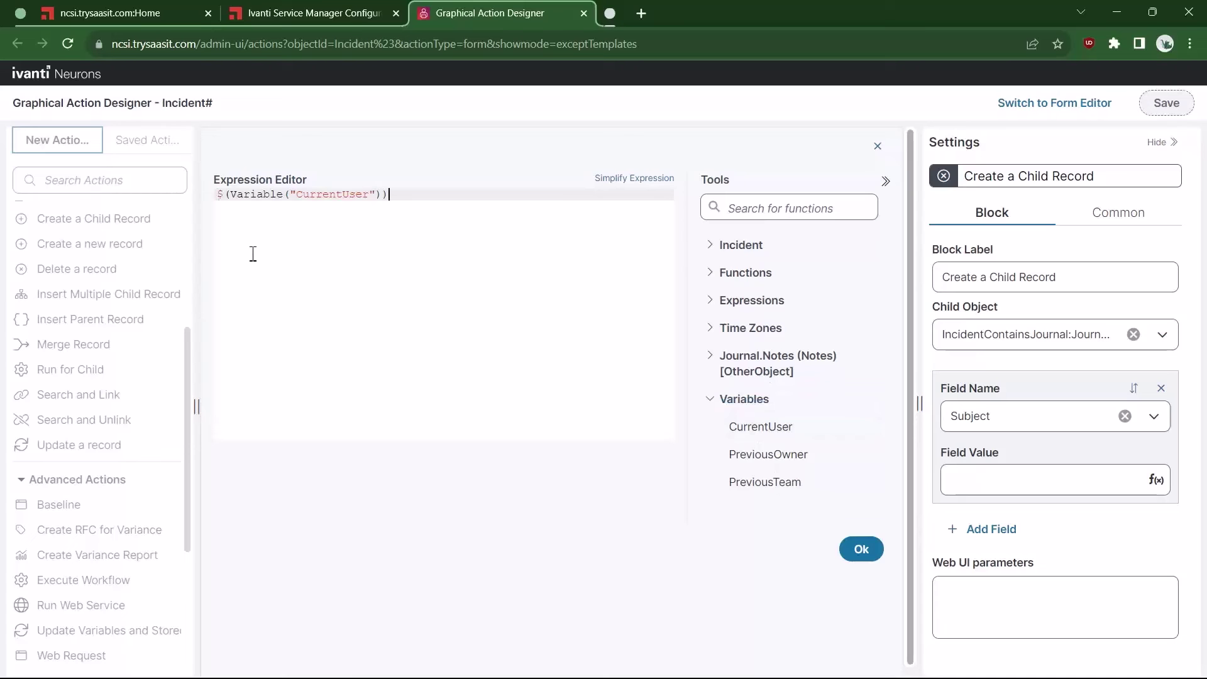
click(401, 212)
text(+j )
text(has )
text( has reassigned thi)
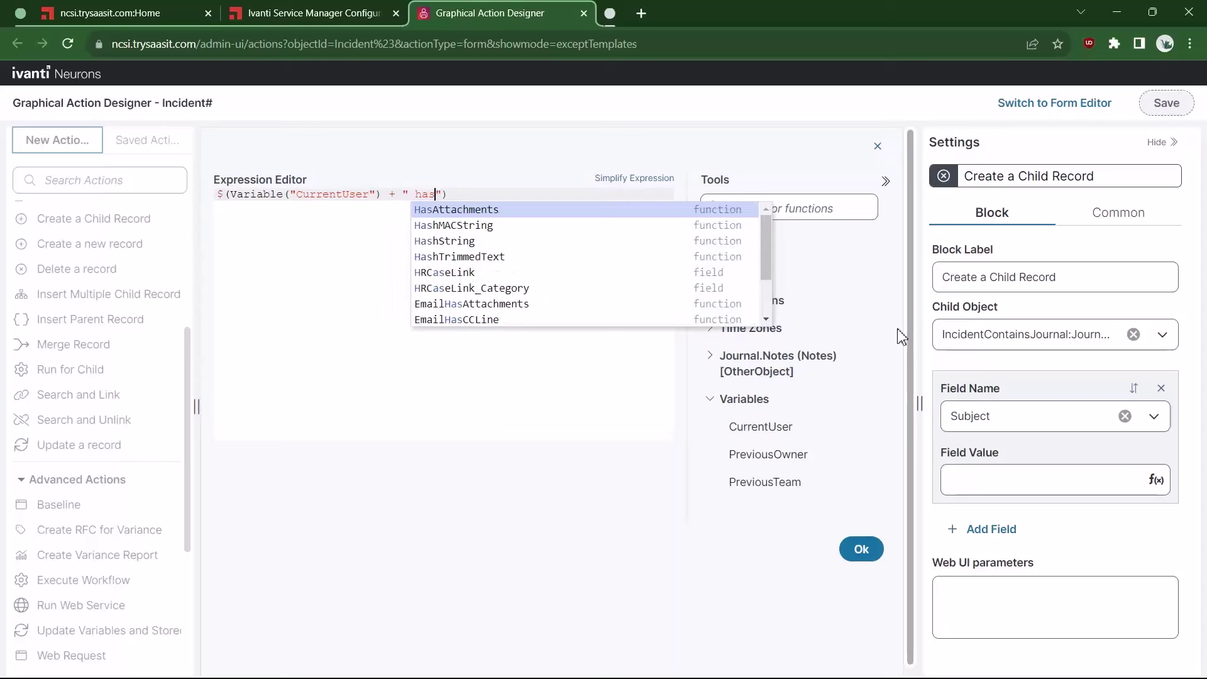
text(s Incident)
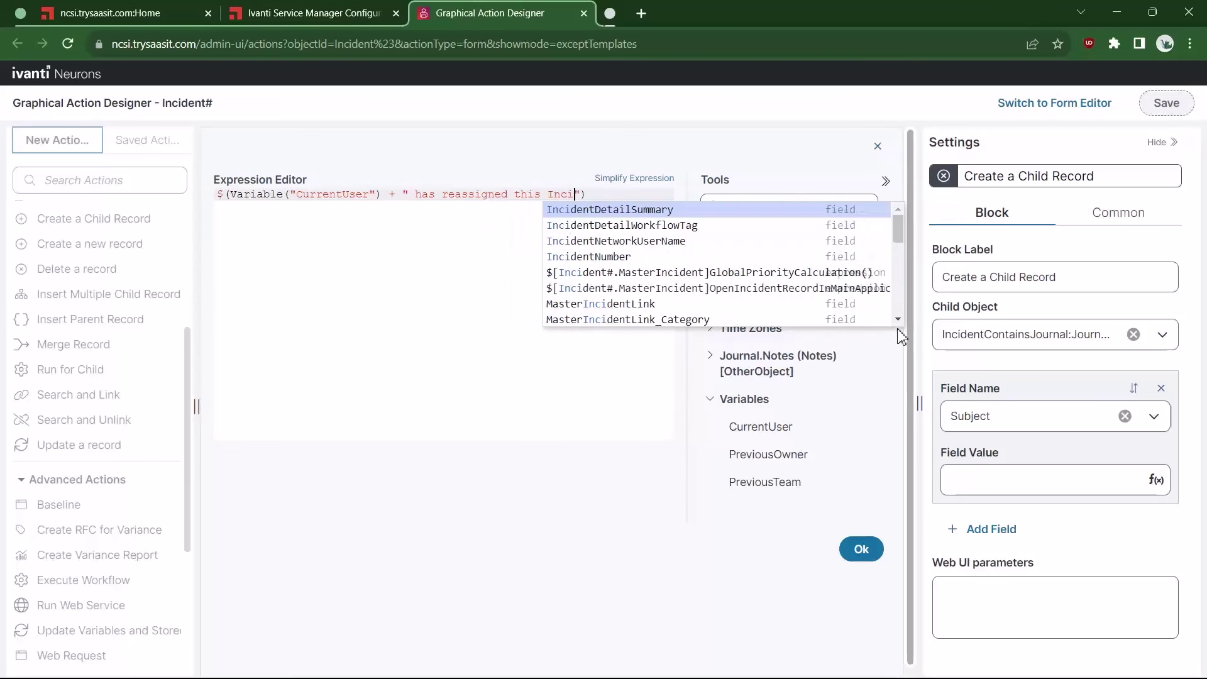
click(390, 275)
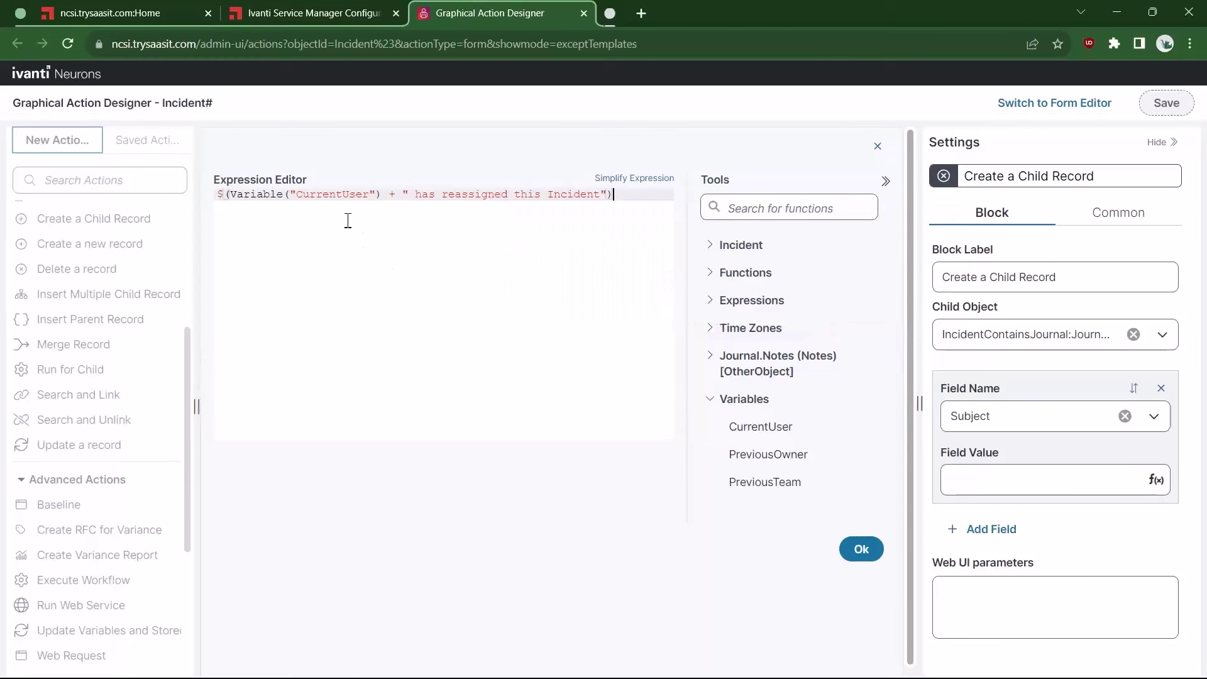
click(655, 179)
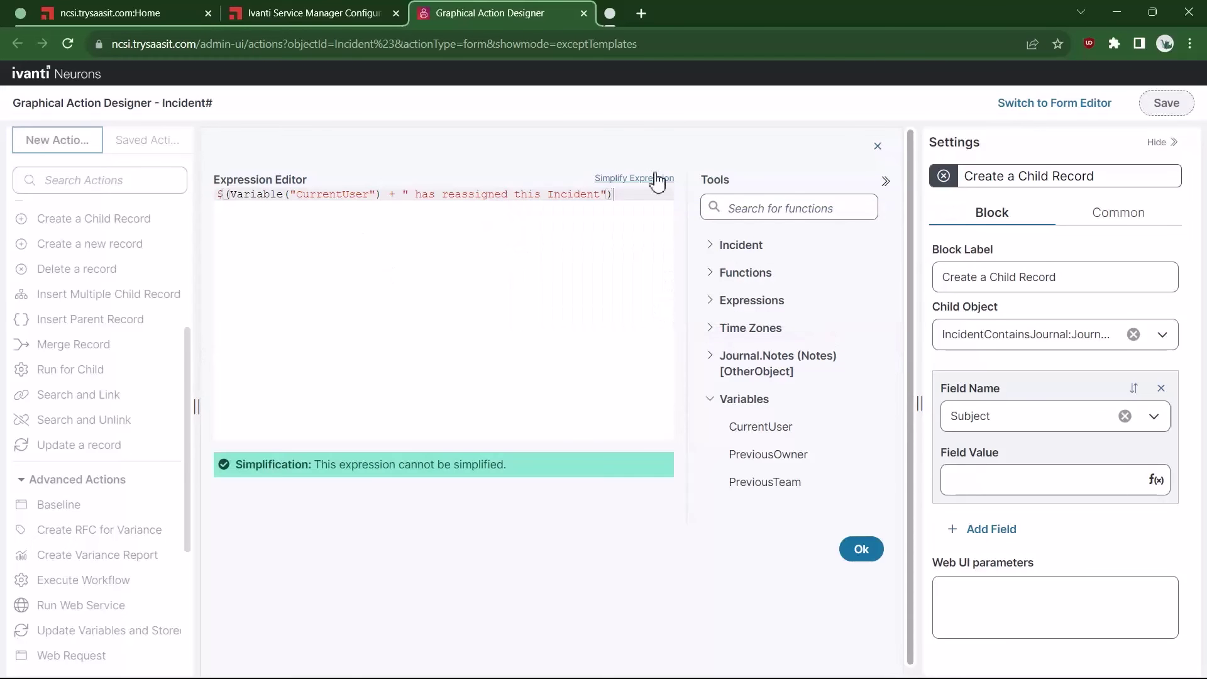
click(857, 551)
Add a NotesBody (Notes) field row to the journal entry
click(1003, 534)
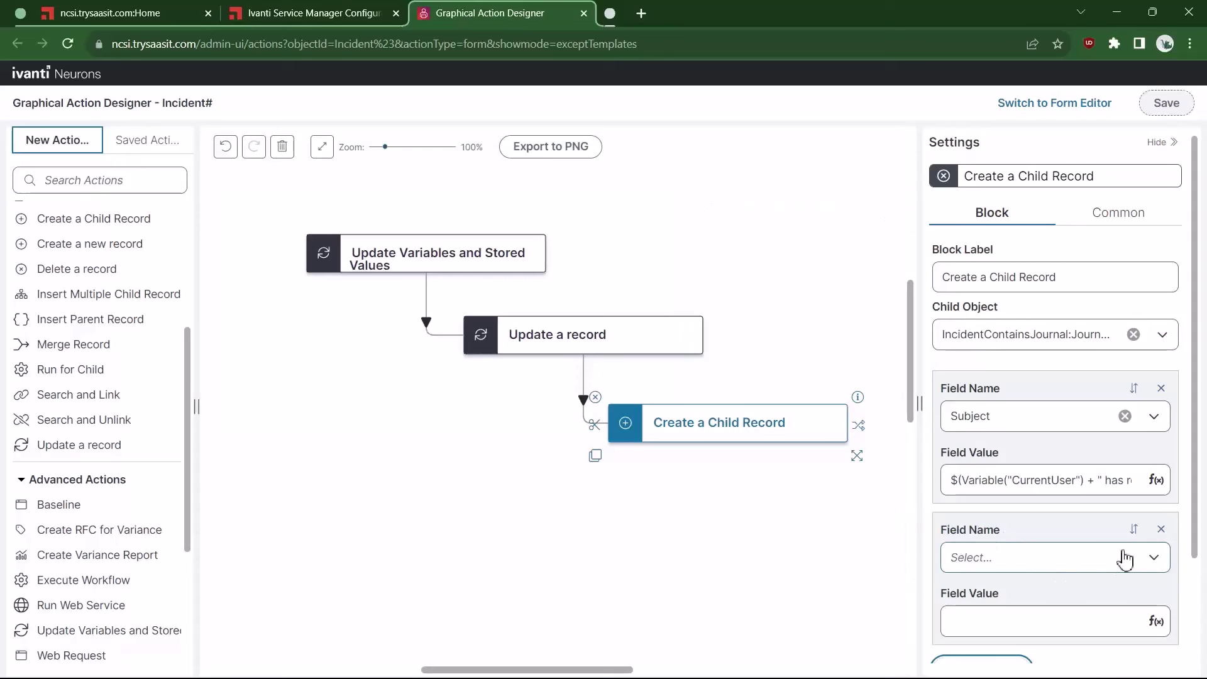
scroll(1126, 559, down, 1)
click(1156, 482)
text(no)
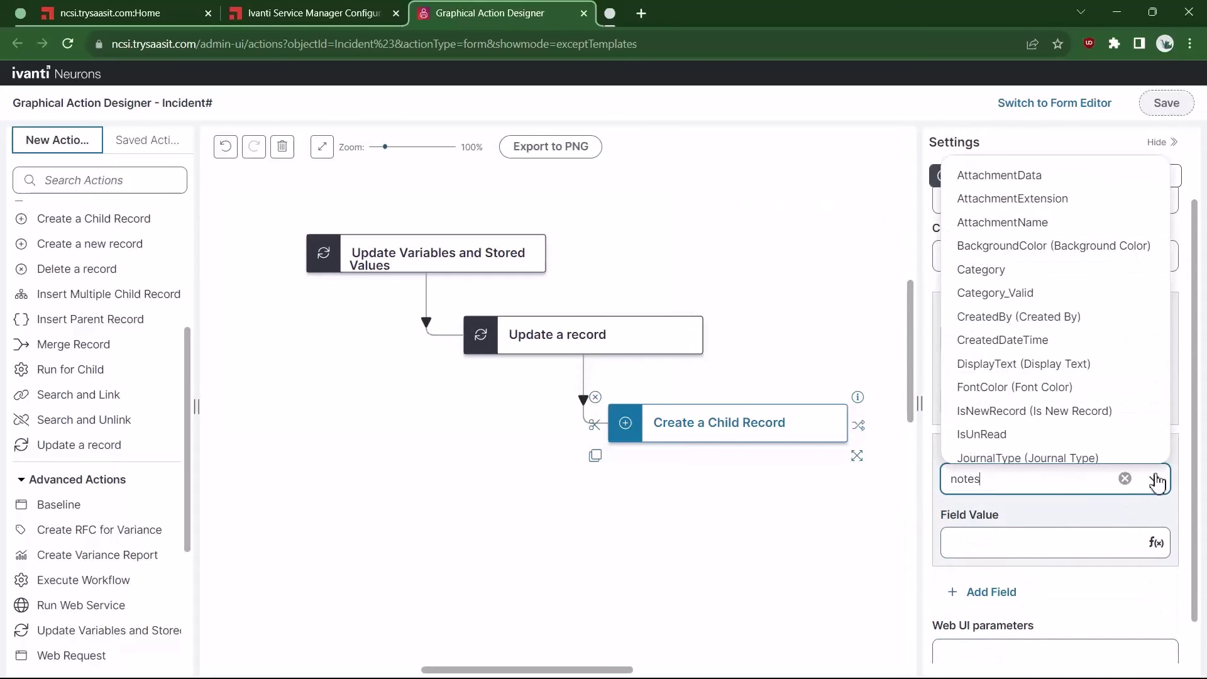
text(tes)
click(1097, 512)
click(1110, 545)
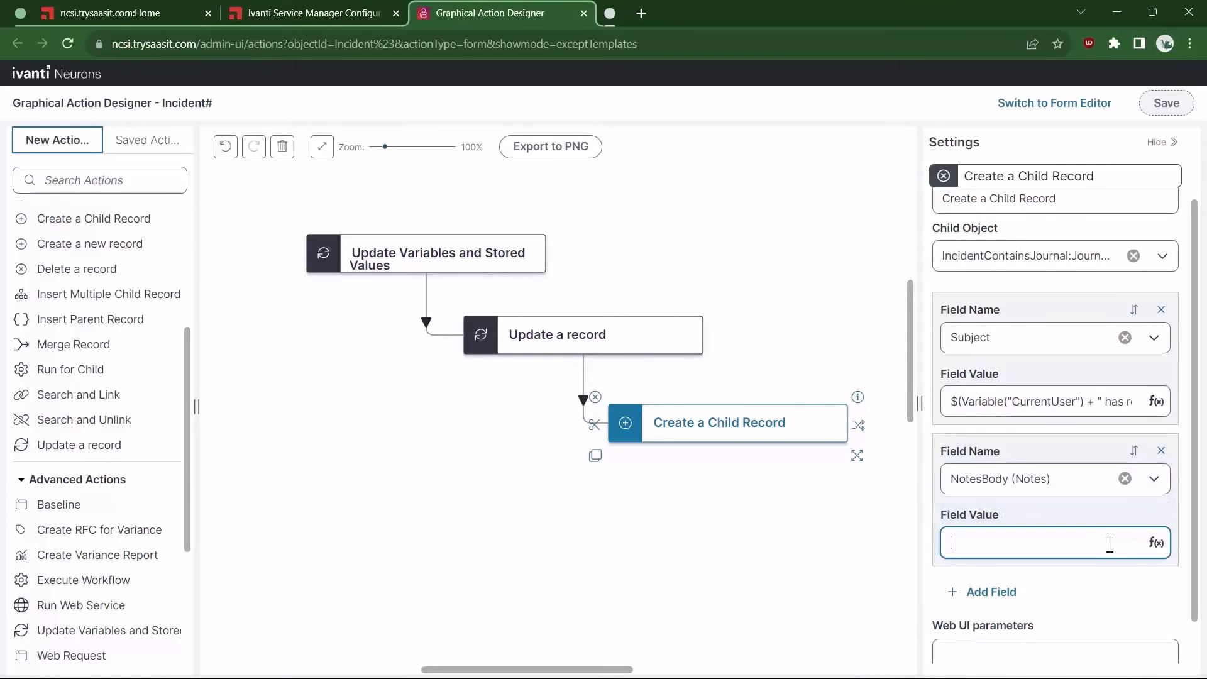
click(1158, 543)
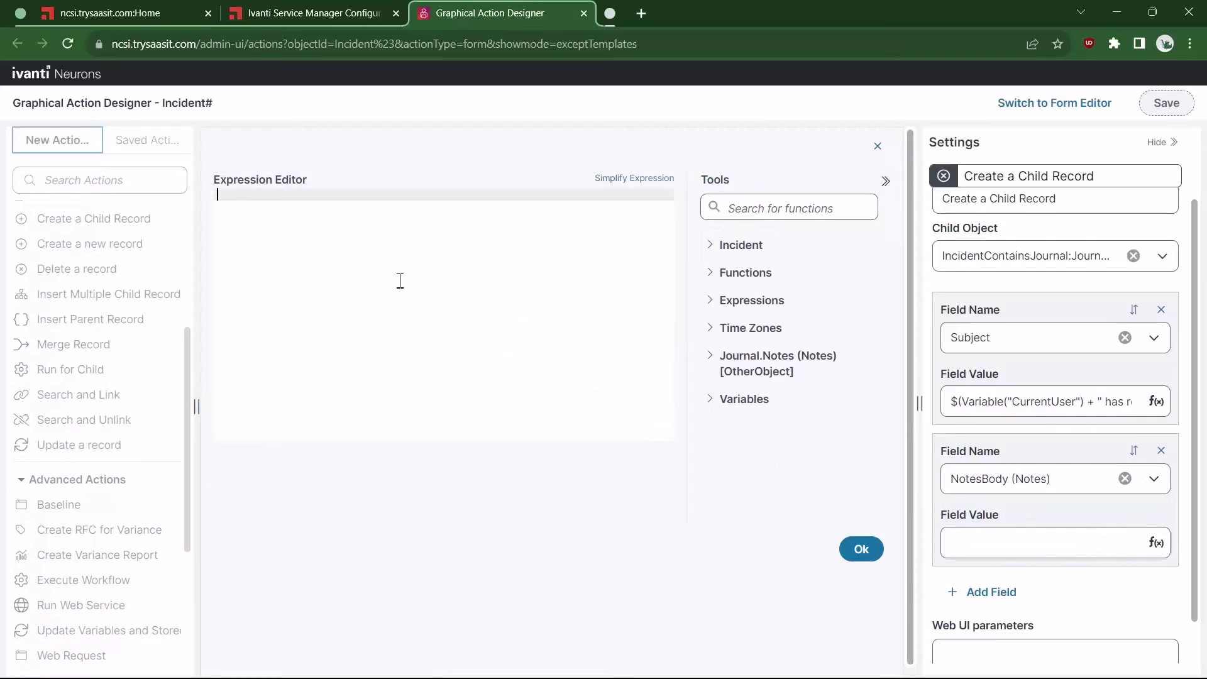
Build the note body as "Previous Team: " + PreviousTeam, line break, "Previous Owner: " + PreviousOwner
text($(")
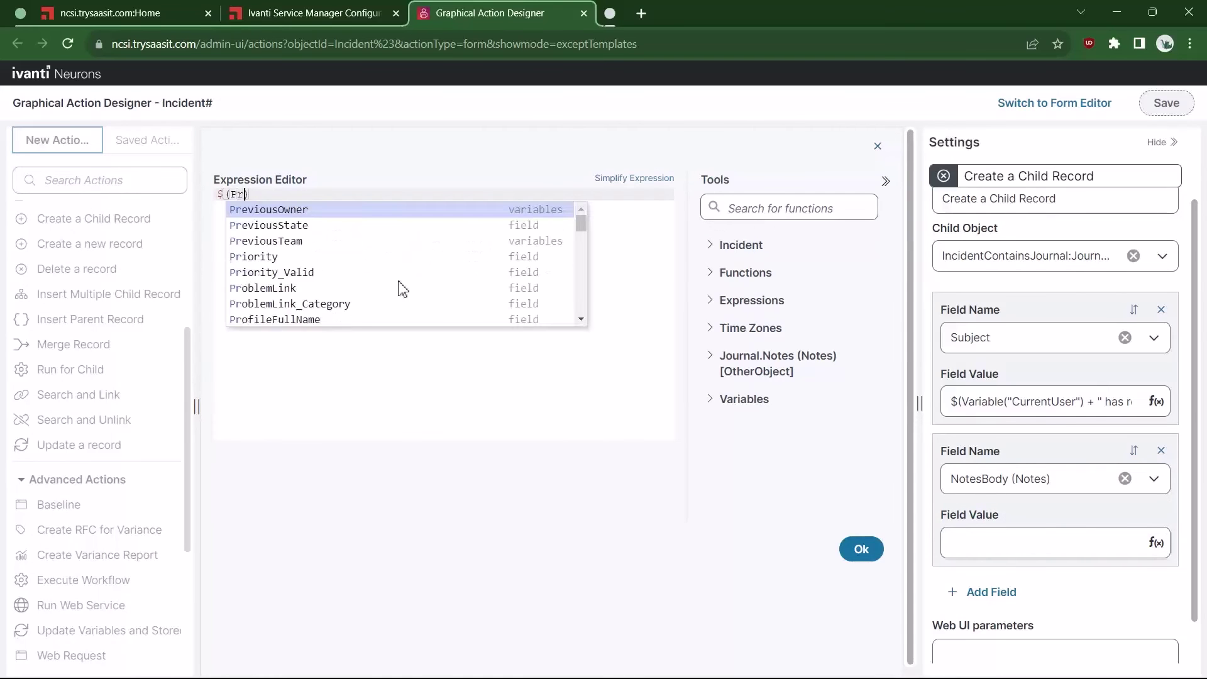
text(Previous Team: )
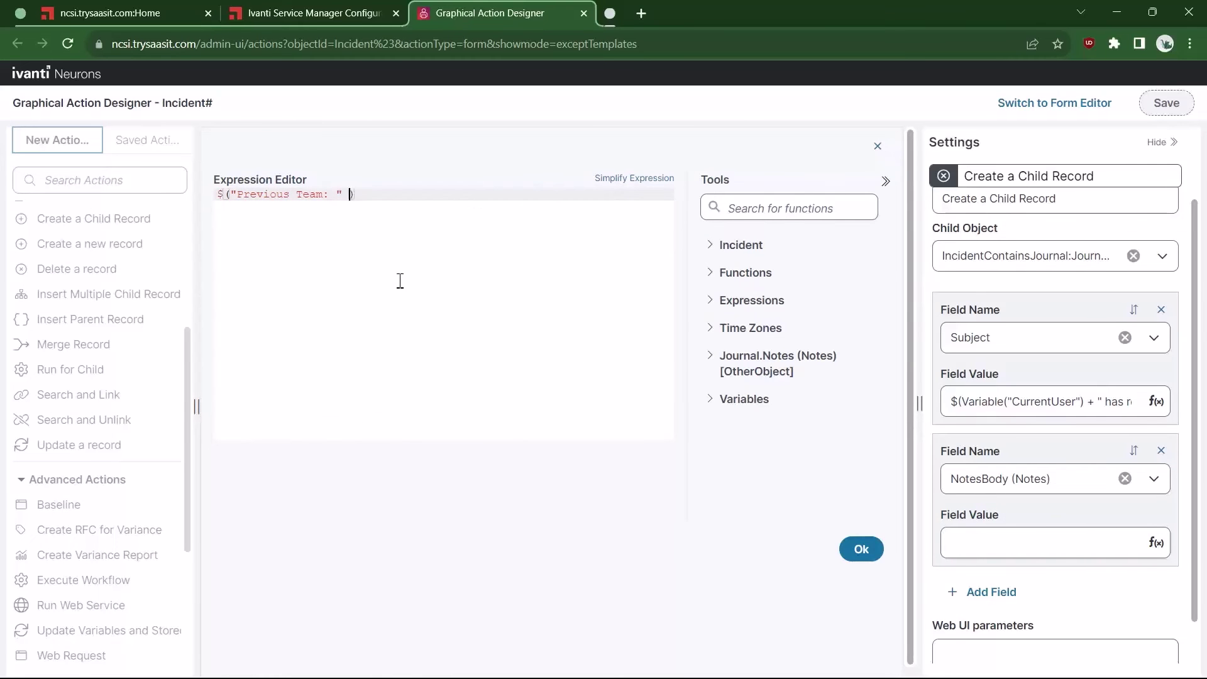
text(" +)
click(710, 400)
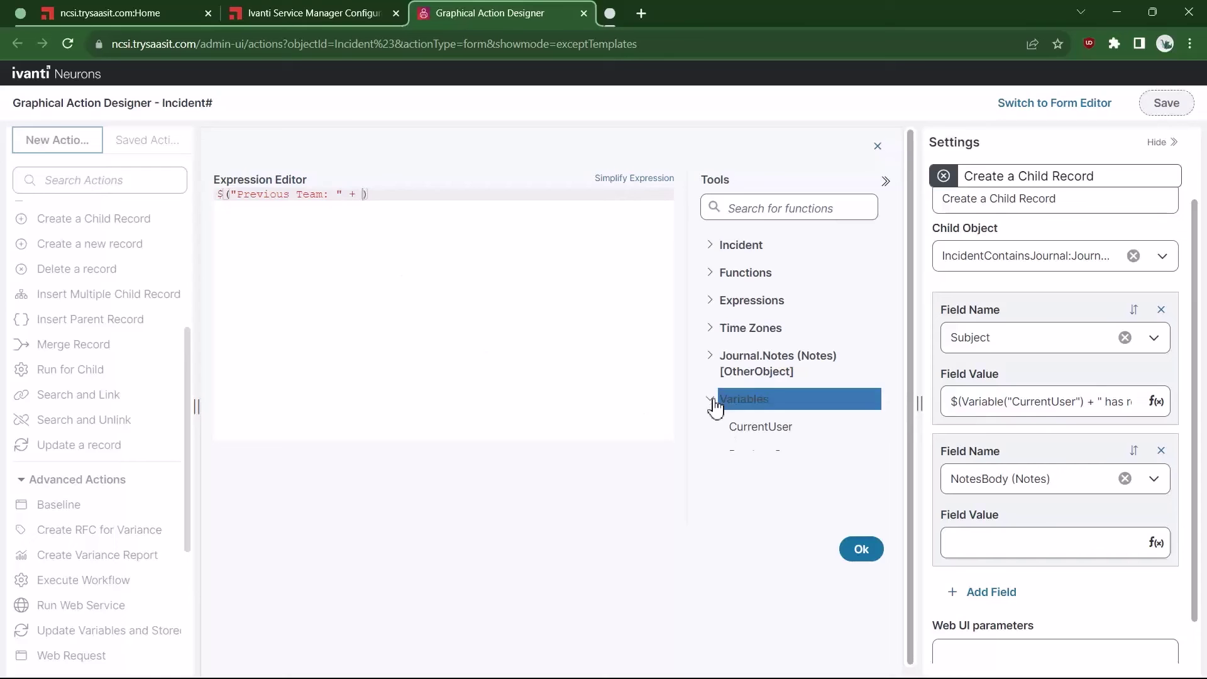
click(780, 483)
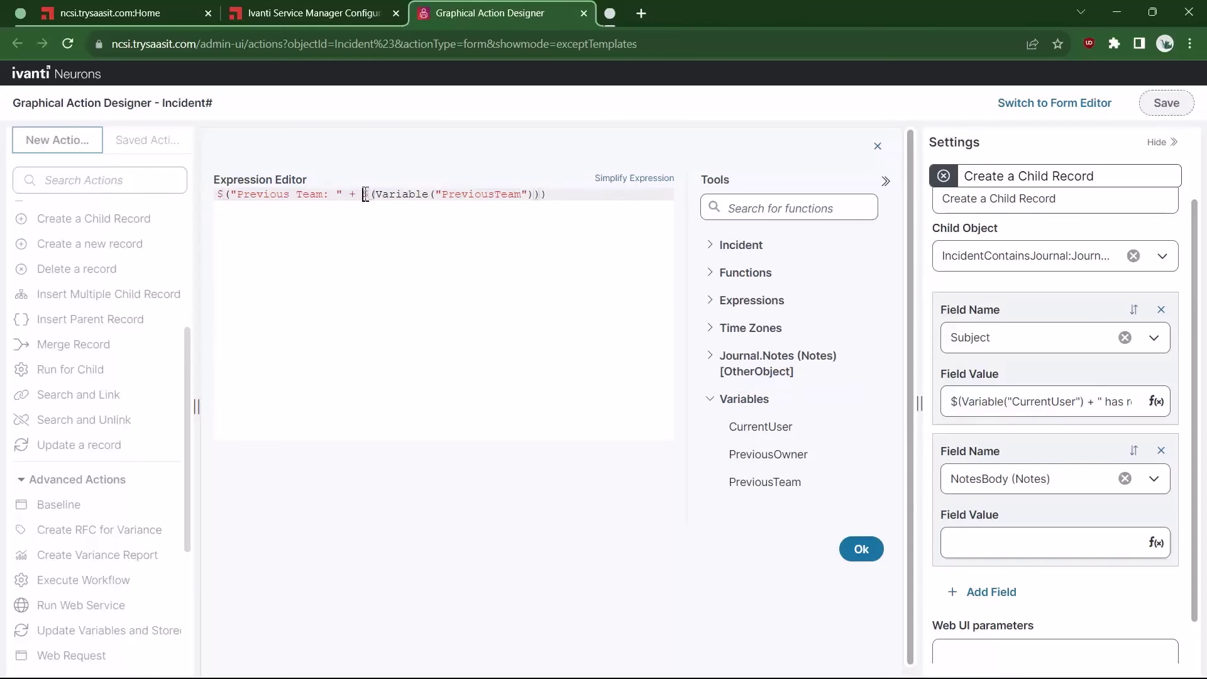
key(Delete)
key(Delete)
text(\r\n\)
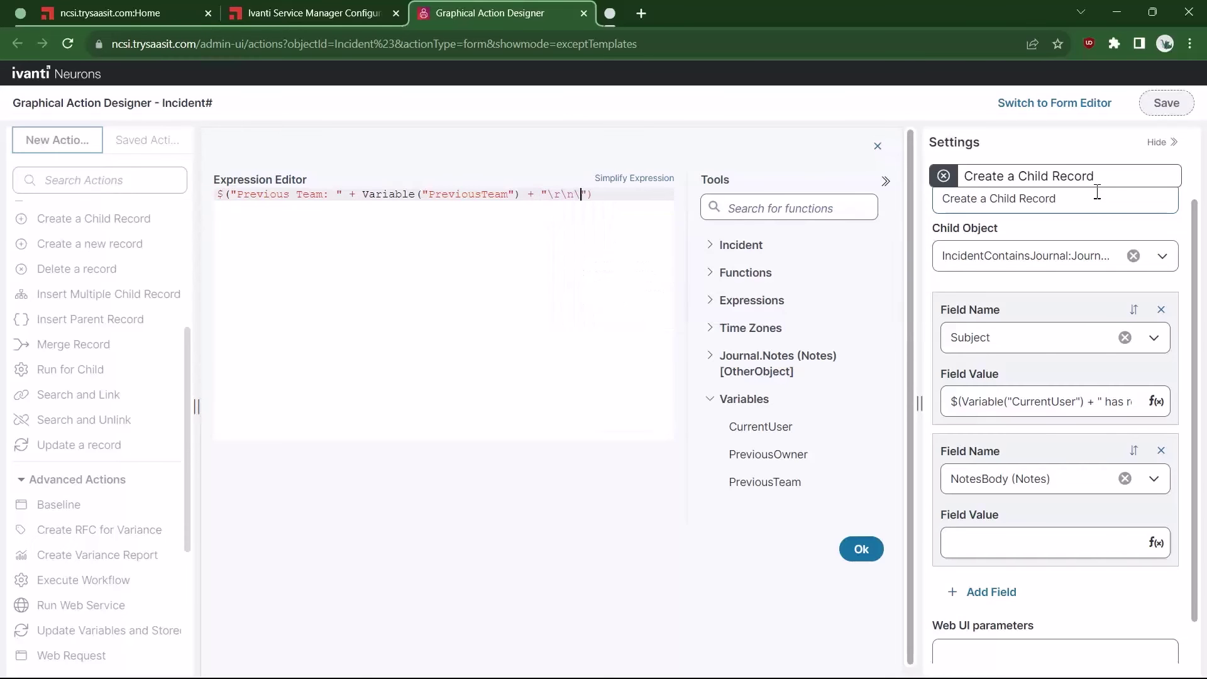
text(Previous)
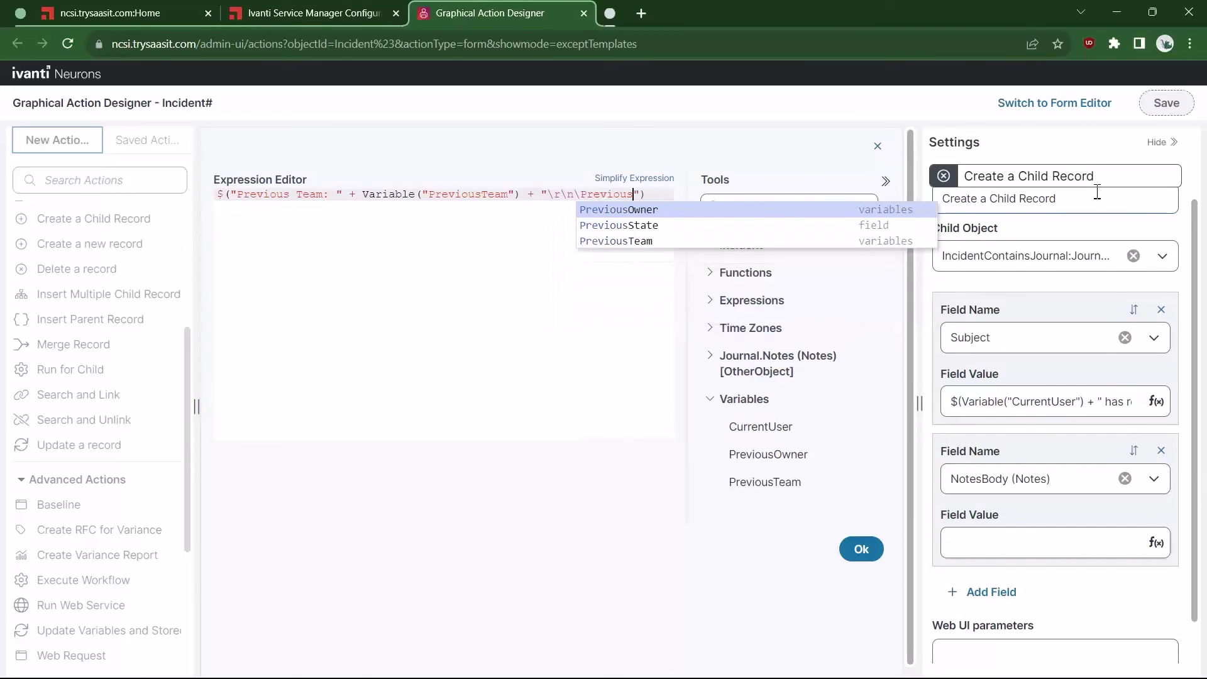
text( Owner:L)
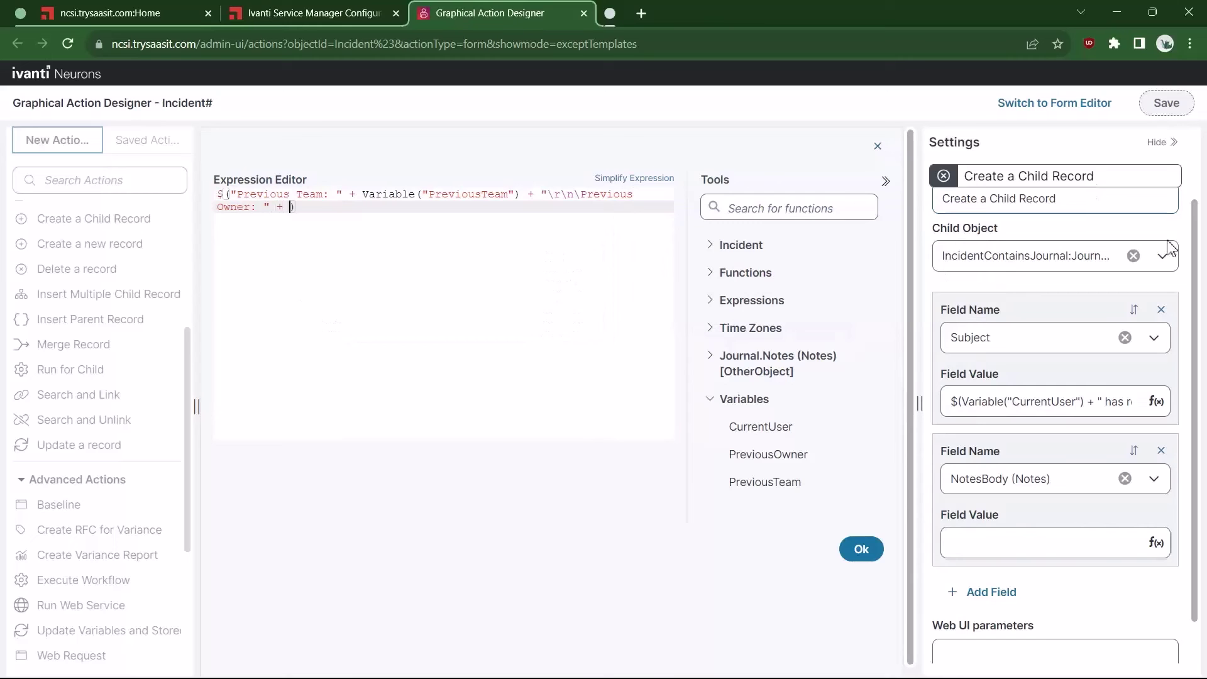
double_click(799, 464)
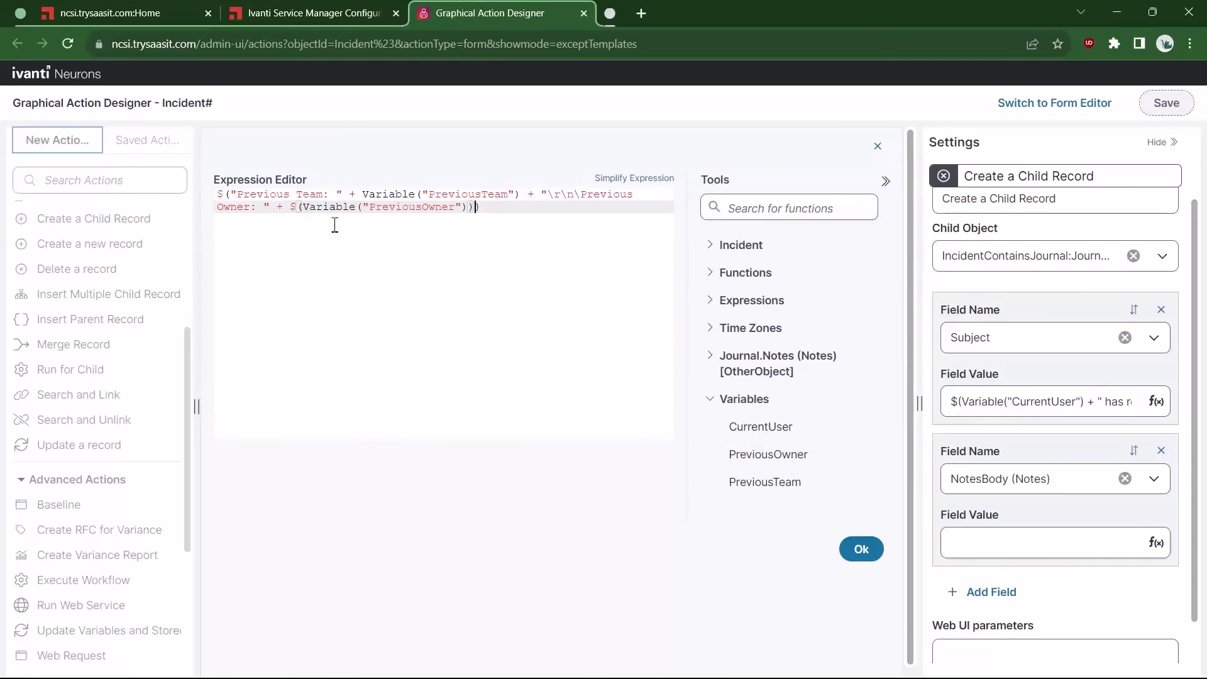
key(Delete)
key(Delete)
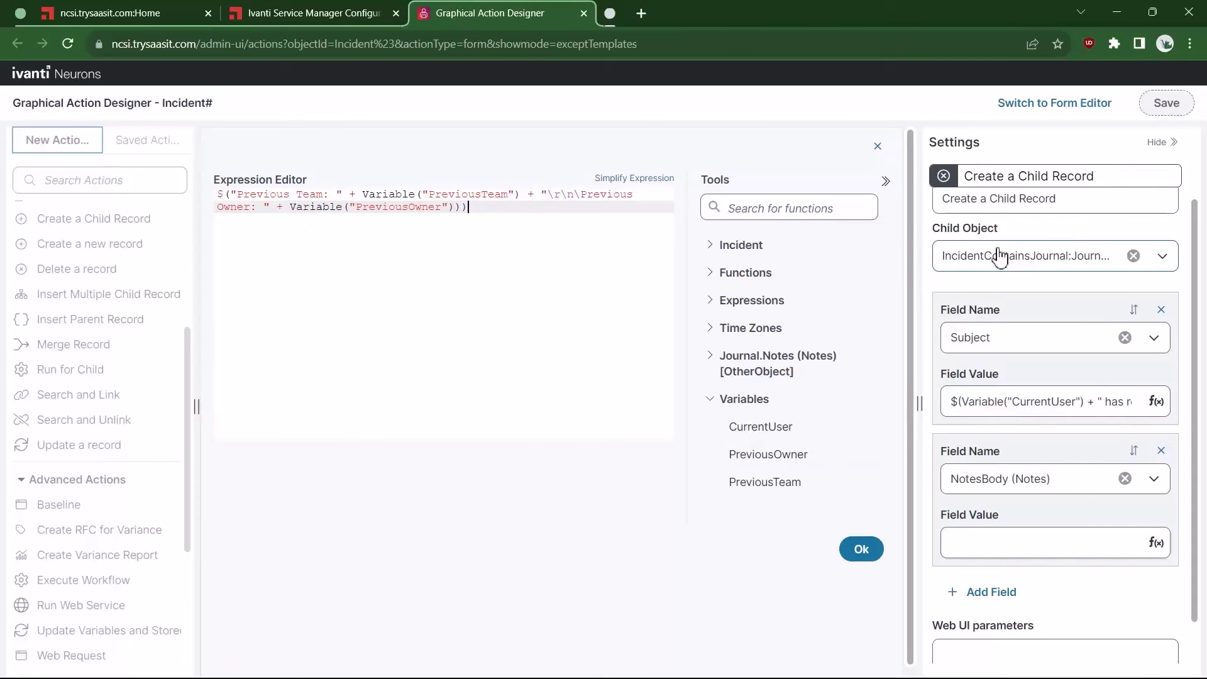
click(607, 182)
Accept the note body expression and name the action 'Reassign - Variables'
click(870, 547)
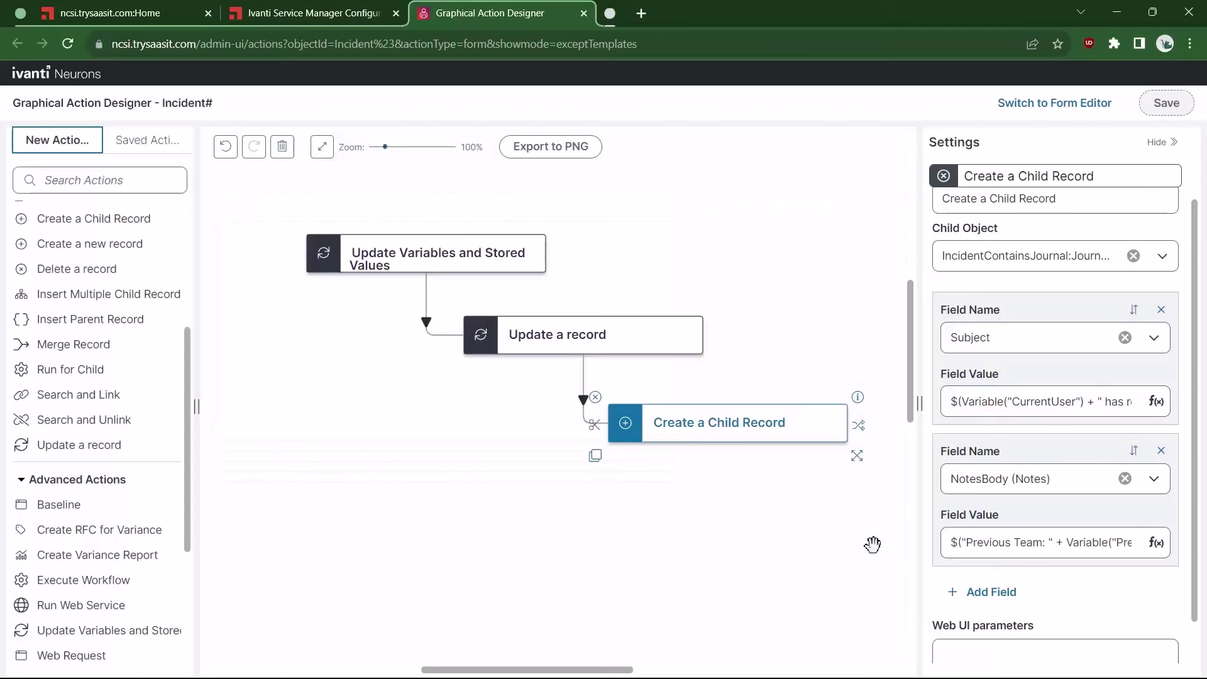
scroll(1035, 245, up, 2)
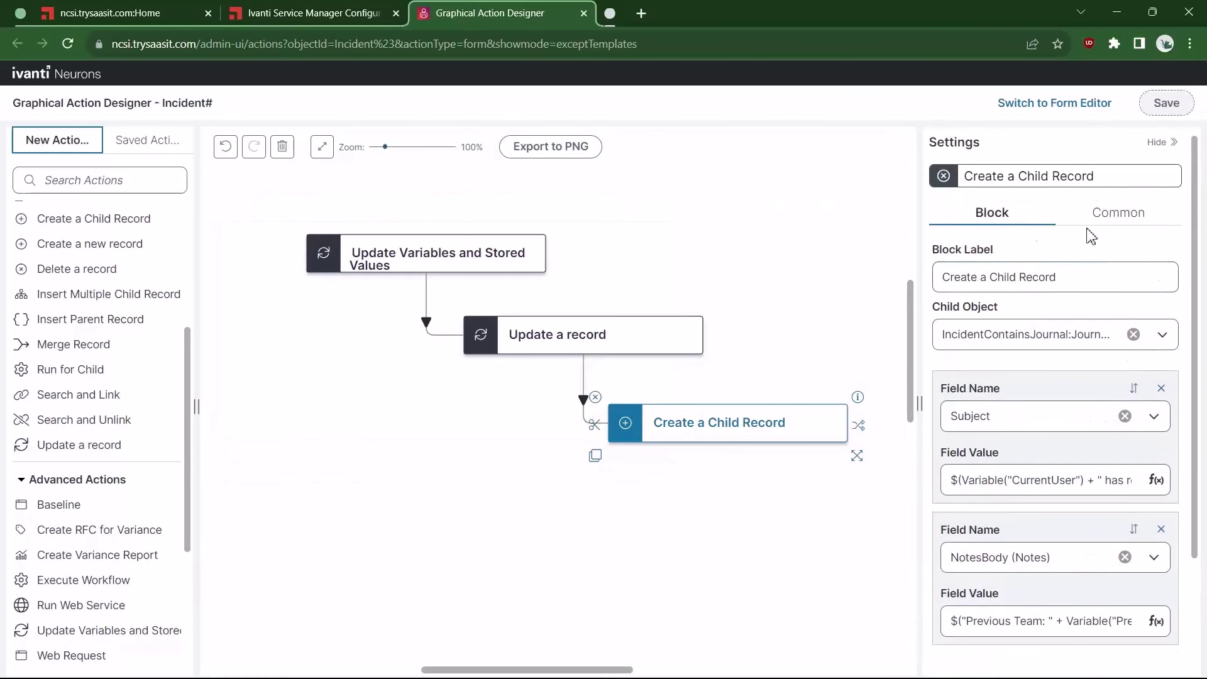
click(1118, 214)
click(1029, 274)
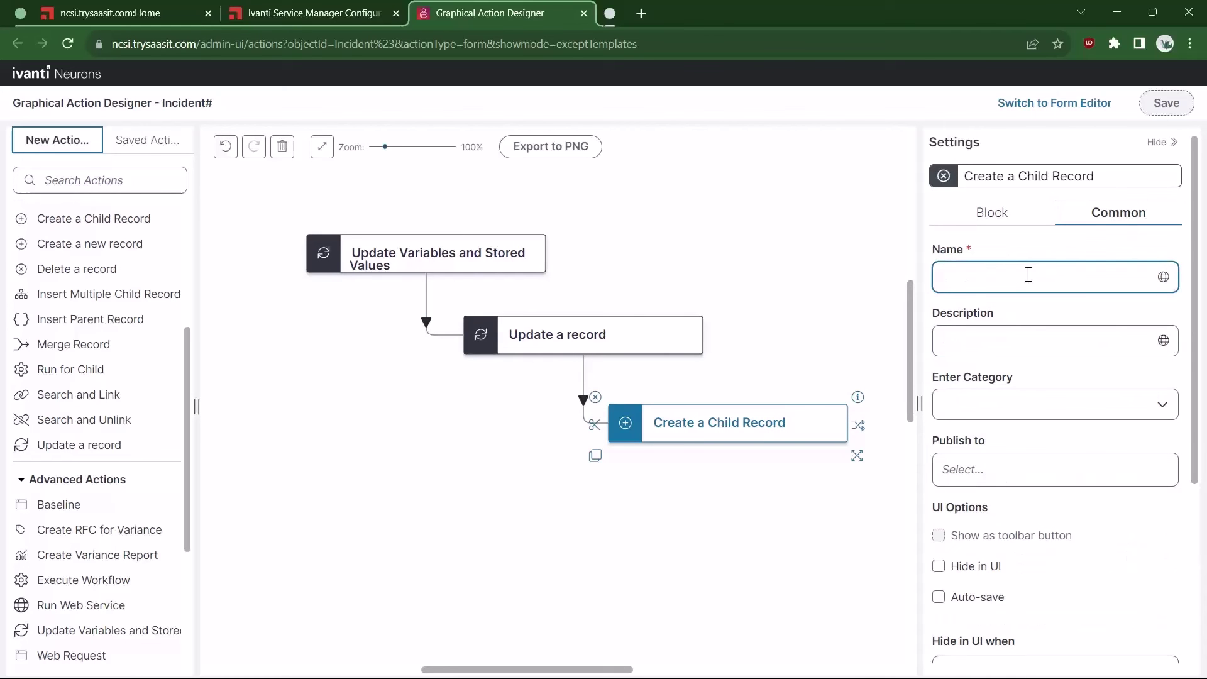
text(Reassi)
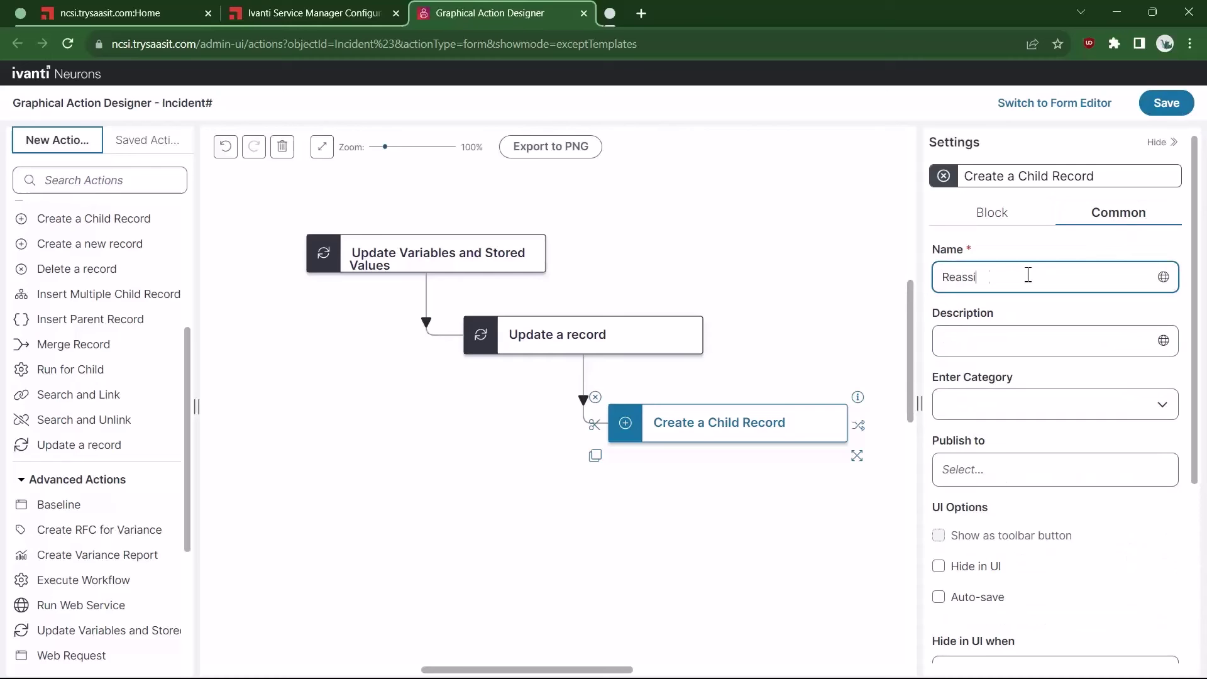
text(gn - Variables)
File the action under Form Actions, enable Auto-save, and save the quick action
click(1162, 407)
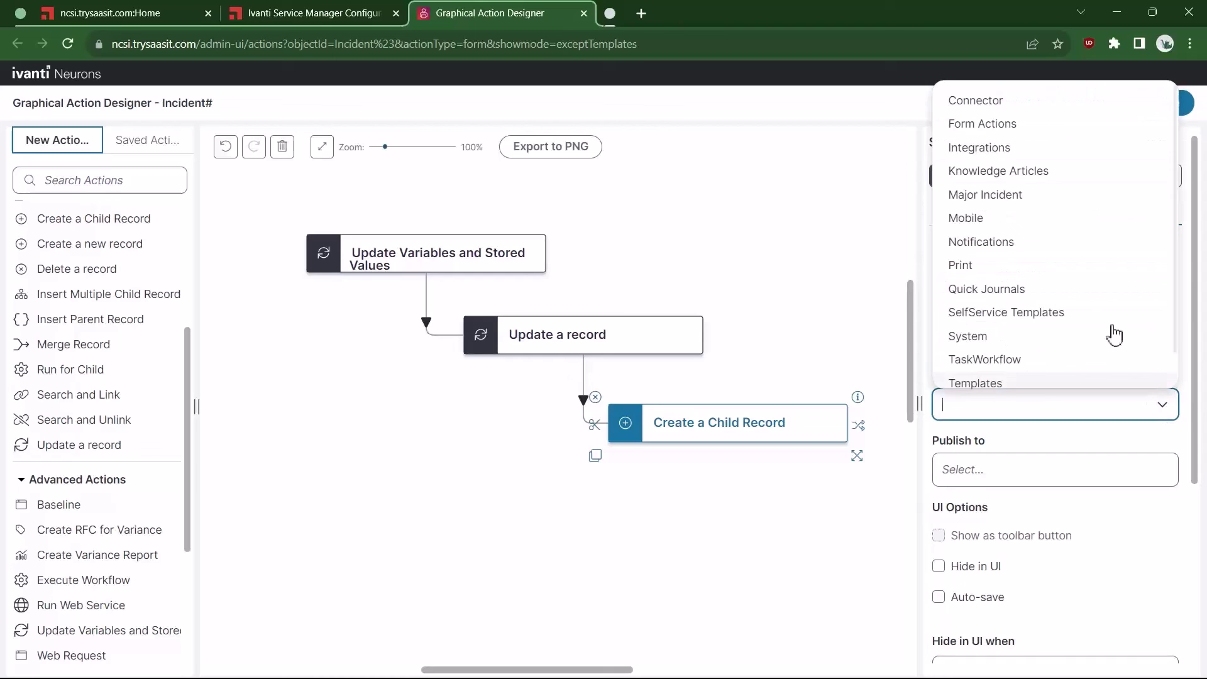
click(1016, 125)
click(939, 598)
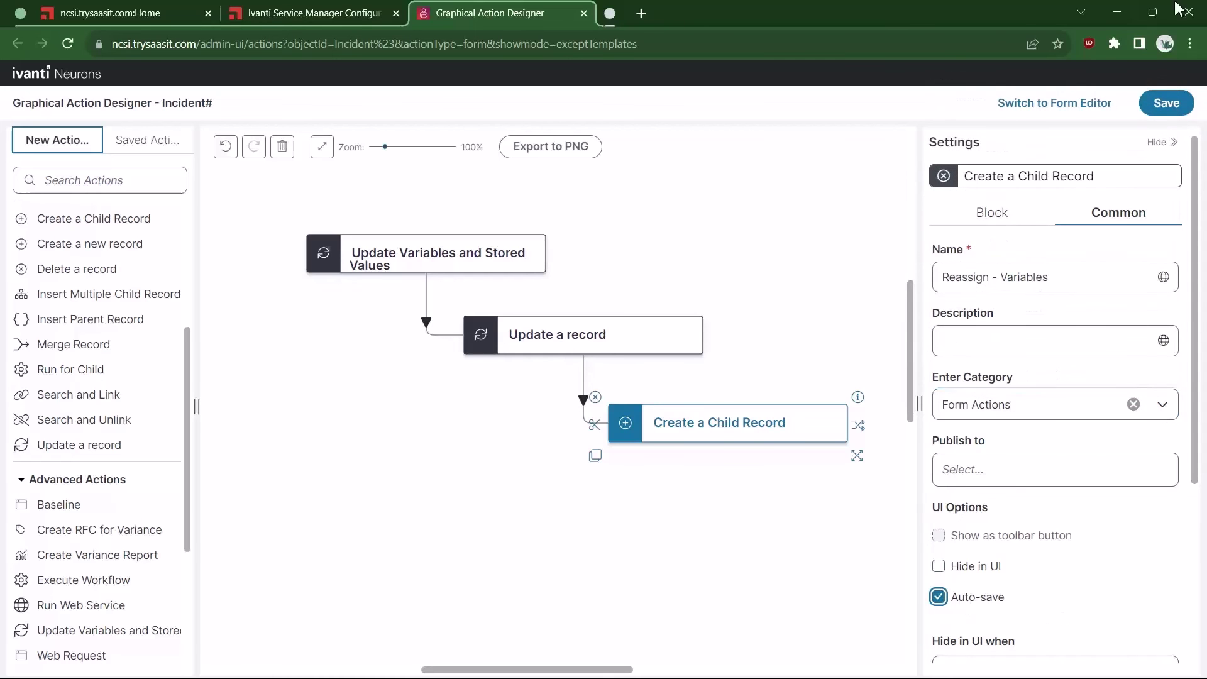
click(1179, 110)
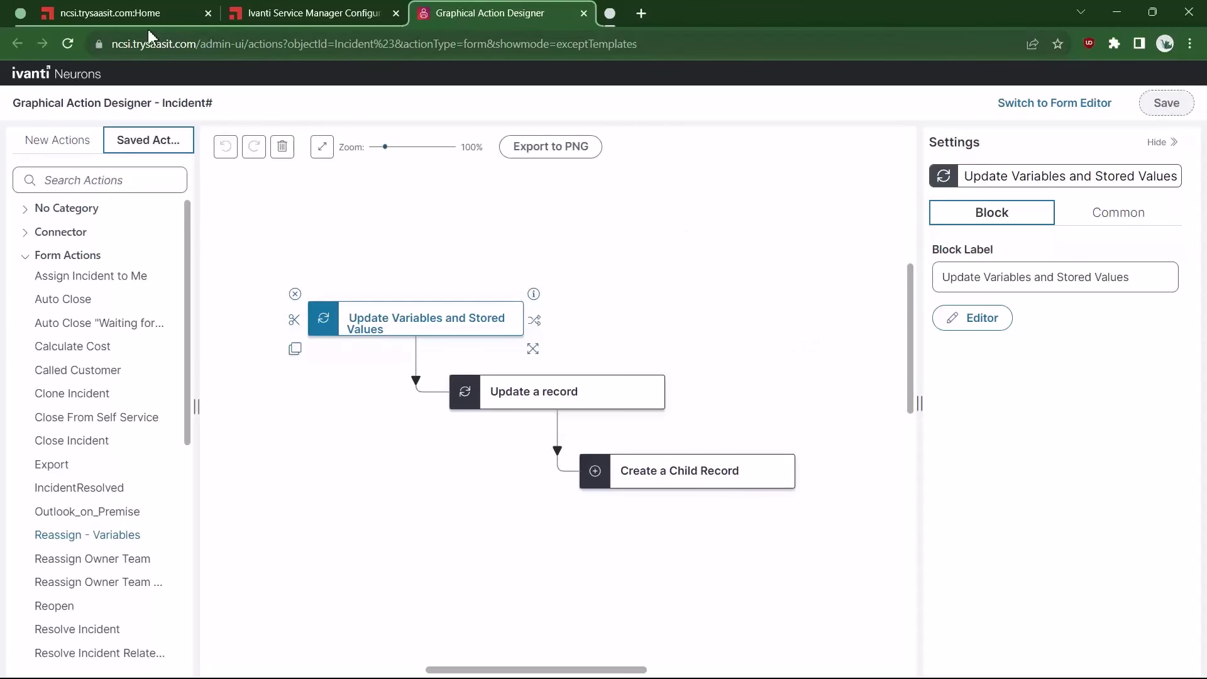
On the refreshed Home page, open the Incident workspace and load the Demo Data saved search
click(126, 13)
click(69, 43)
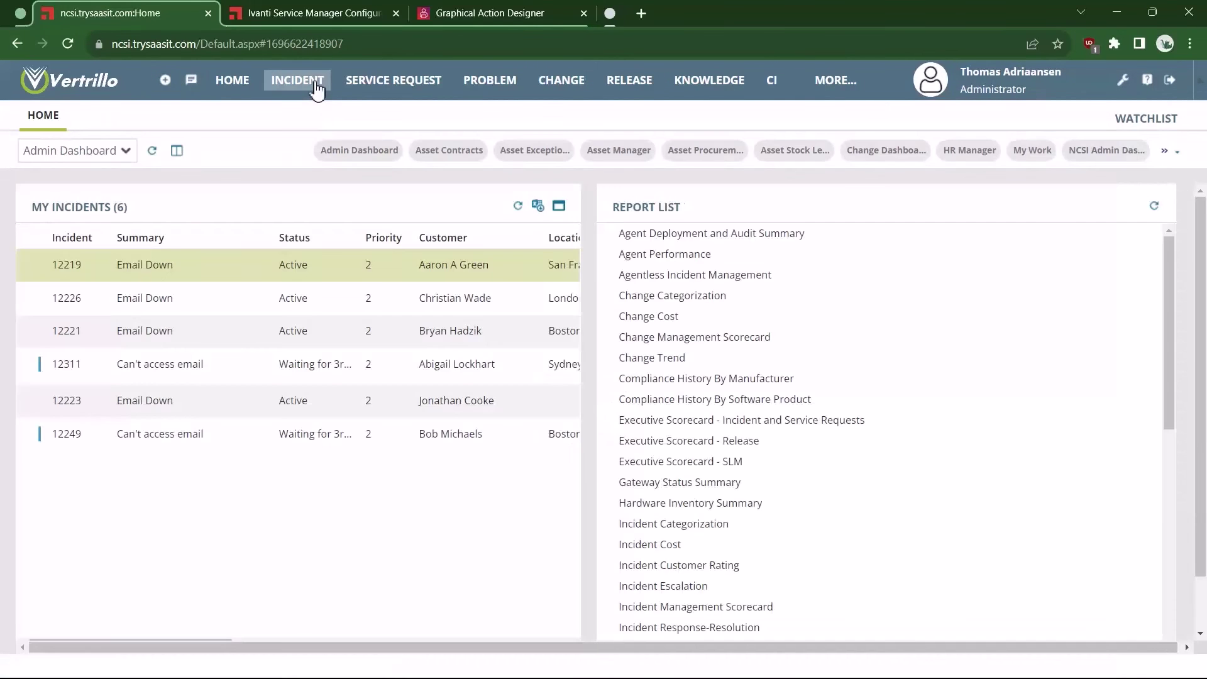
click(298, 80)
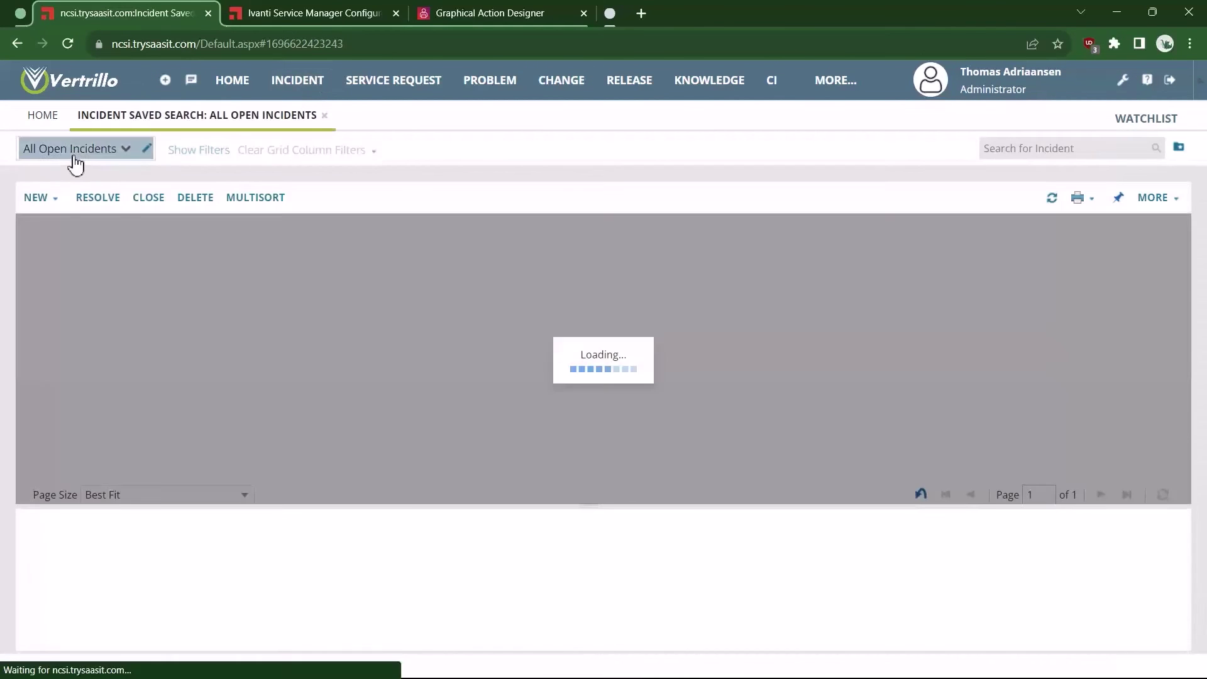
click(73, 150)
scroll(118, 434, down, 5)
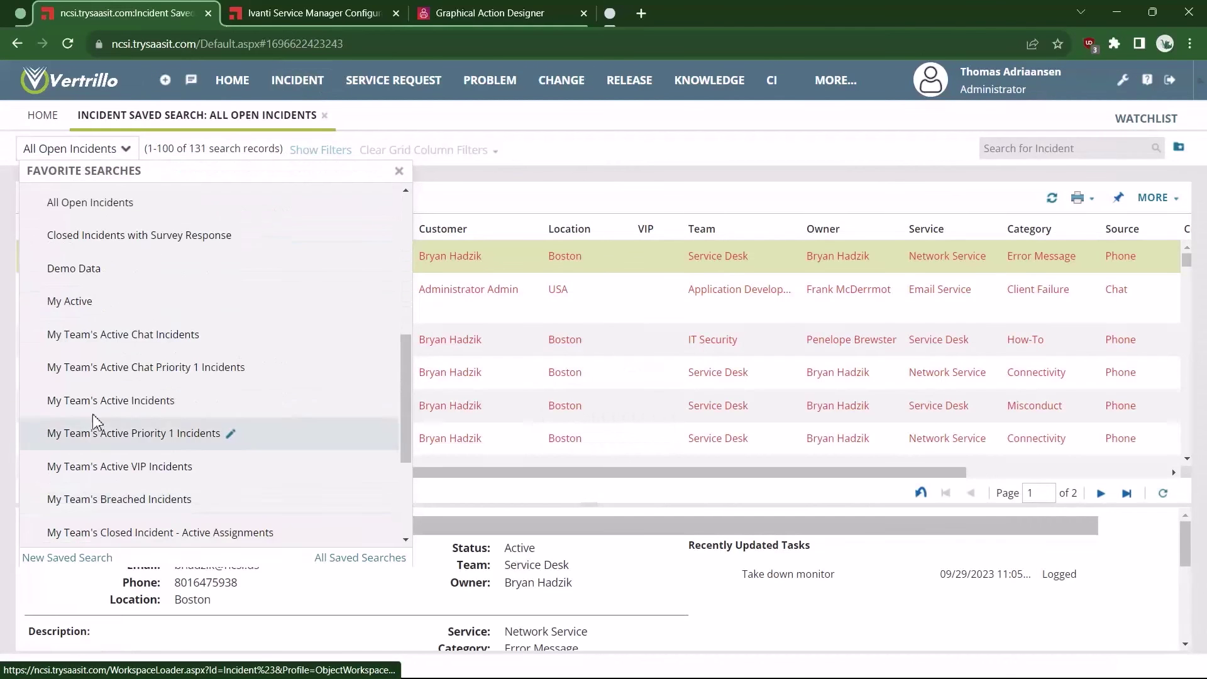
click(81, 269)
Open the full record of incident 10432, 'Computer is making grinding noises'
scroll(314, 362, down, 1)
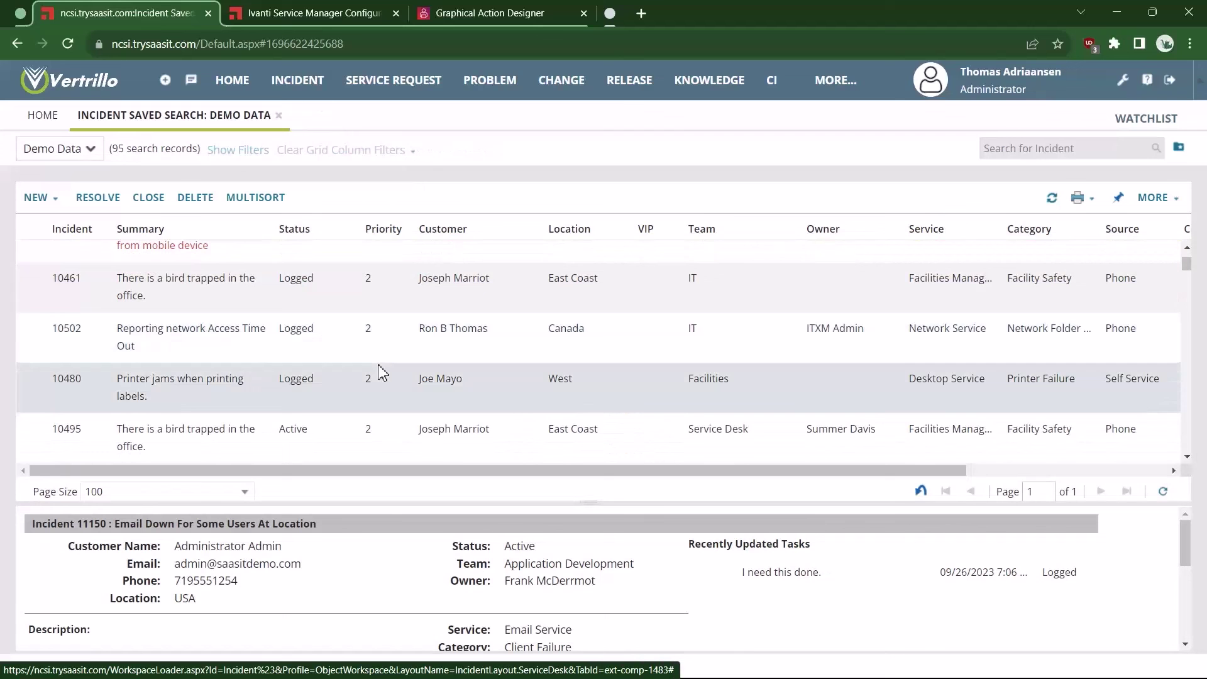
scroll(246, 357, down, 1)
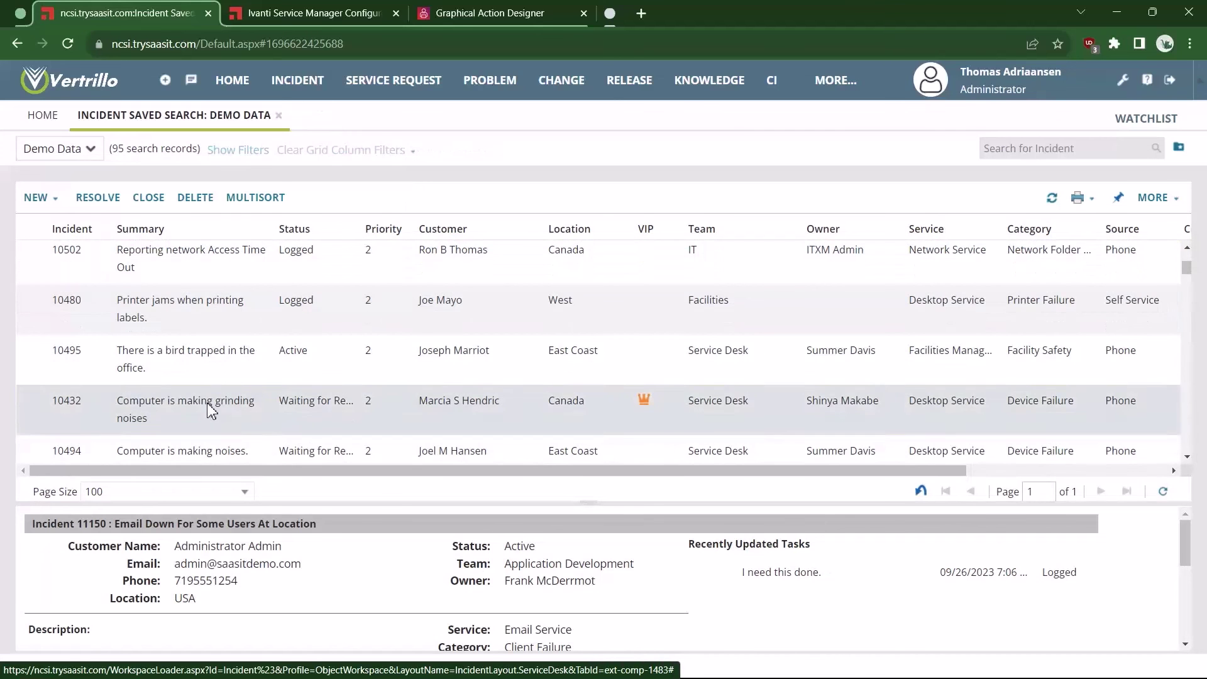
click(217, 418)
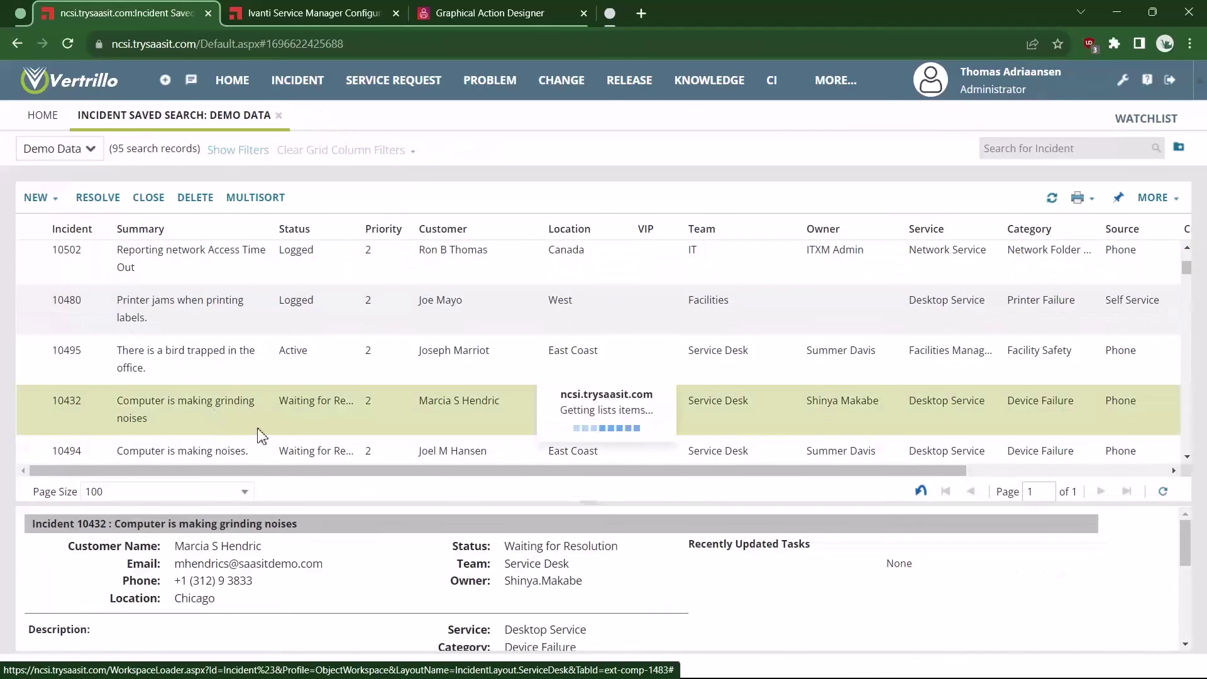
double_click(176, 415)
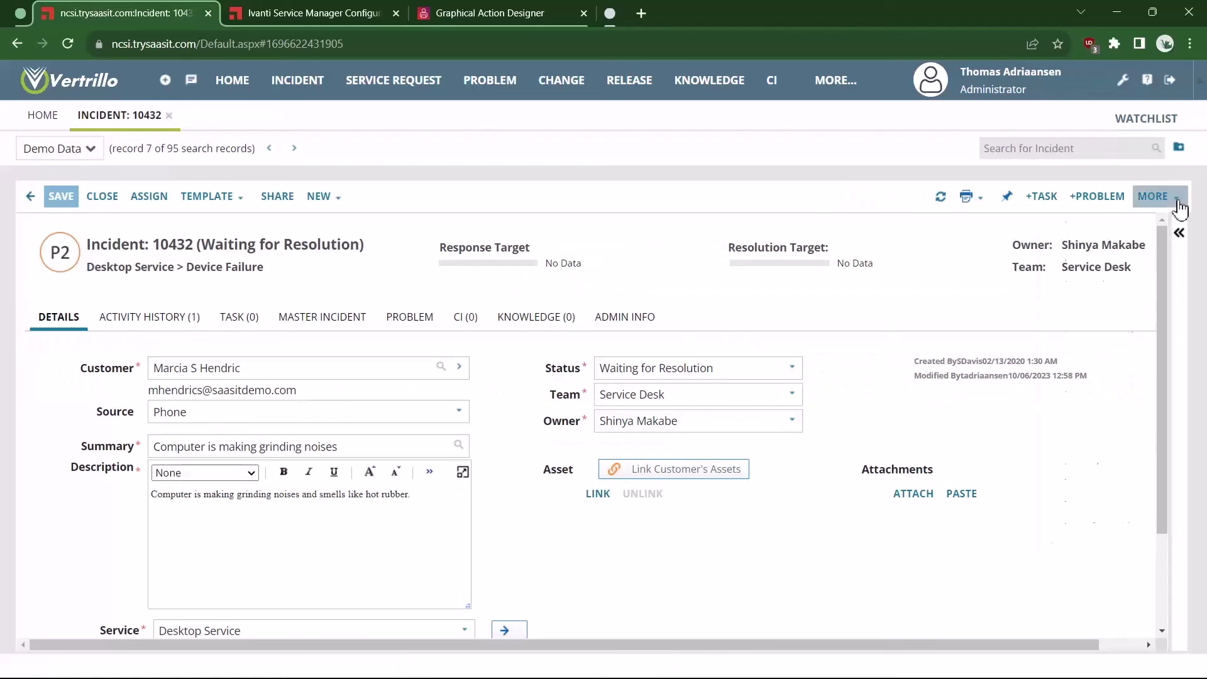
Run the Reassign - Variables action on incident 10432 and choose Service Desk as the team
click(1156, 197)
mouse_move(1132, 263)
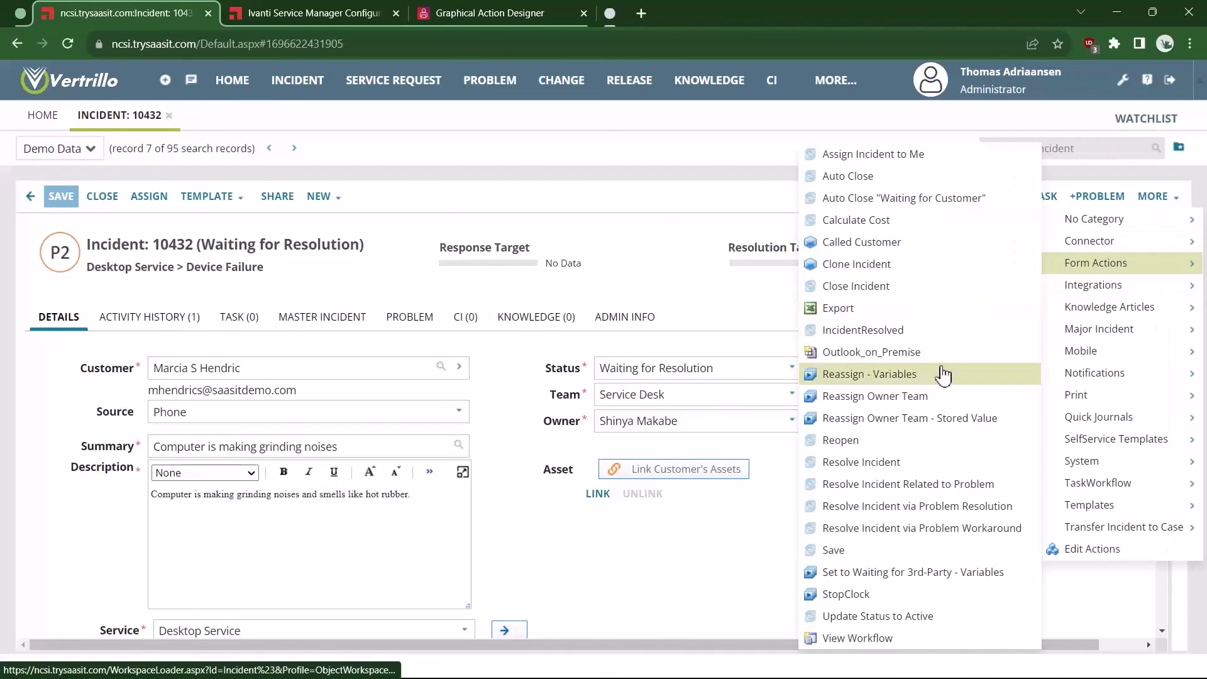
click(901, 376)
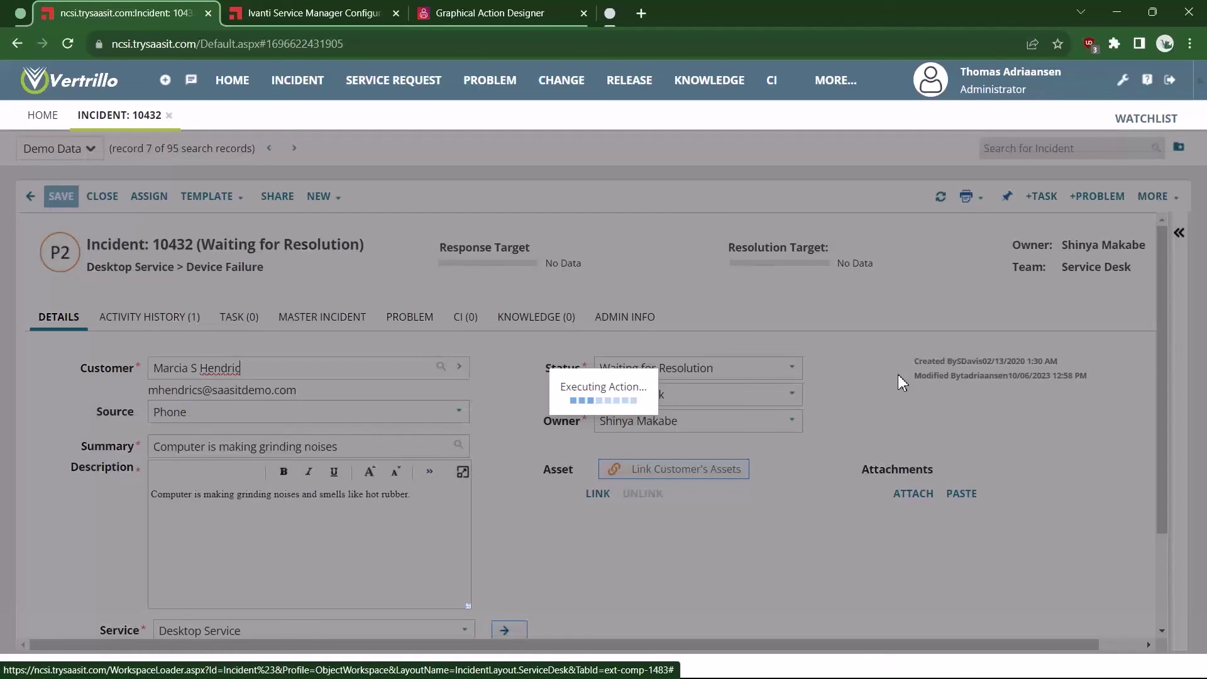
click(728, 372)
scroll(727, 387, down, 10)
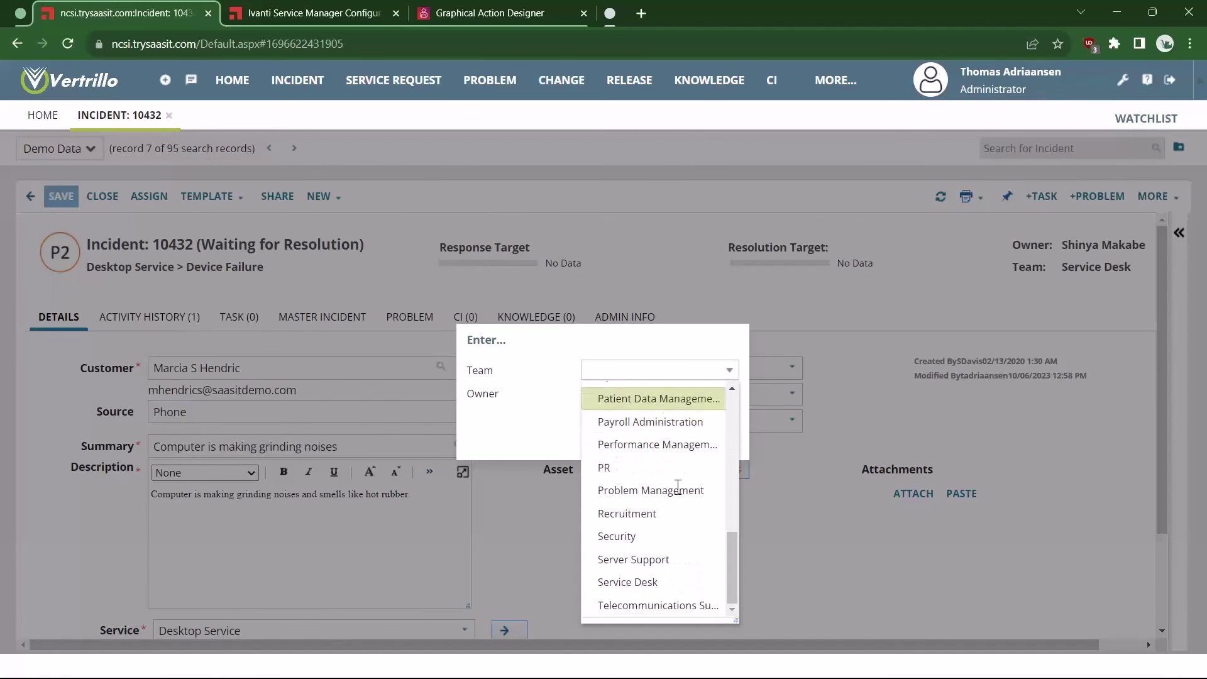
click(661, 582)
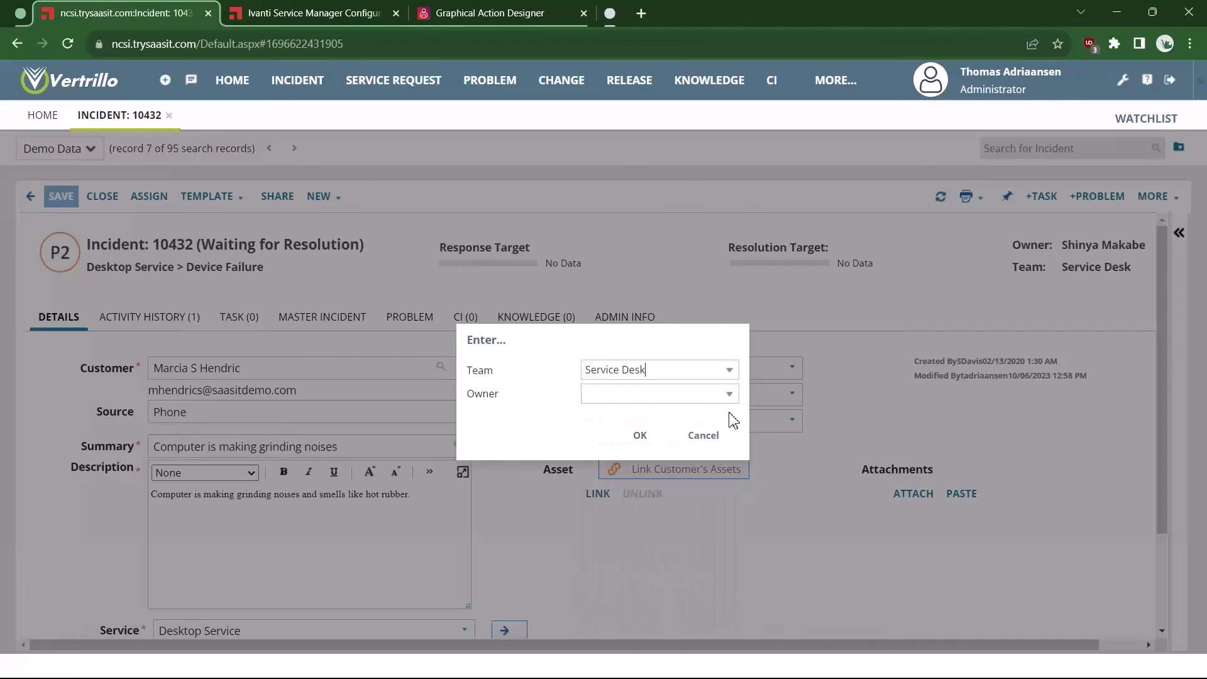
Pick a new Service Desk owner, confirm the reassignment, and save the incident
click(728, 395)
scroll(673, 522, down, 5)
scroll(673, 522, down, 6)
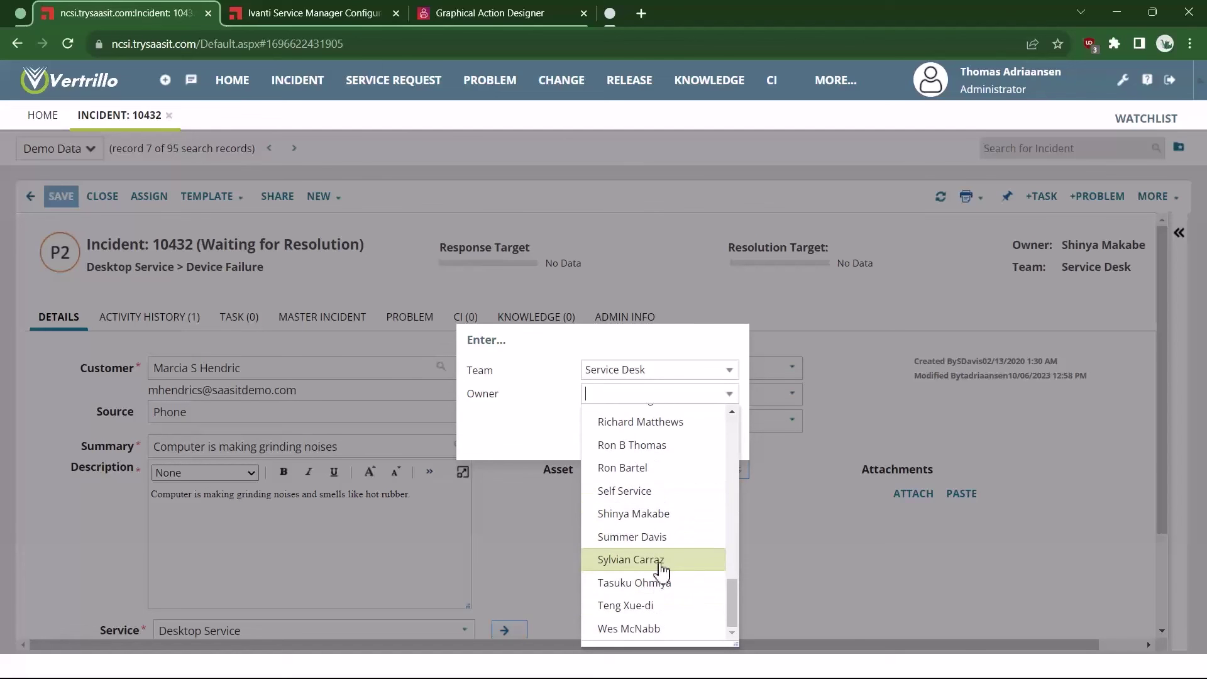
click(657, 538)
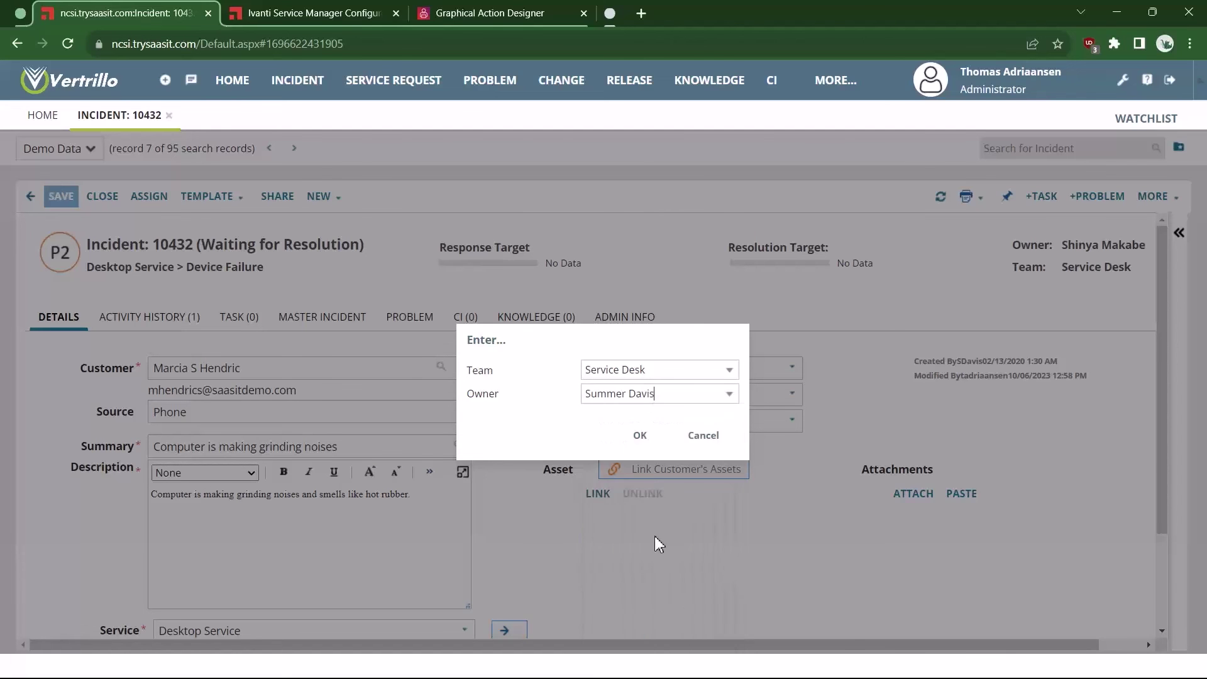
click(639, 434)
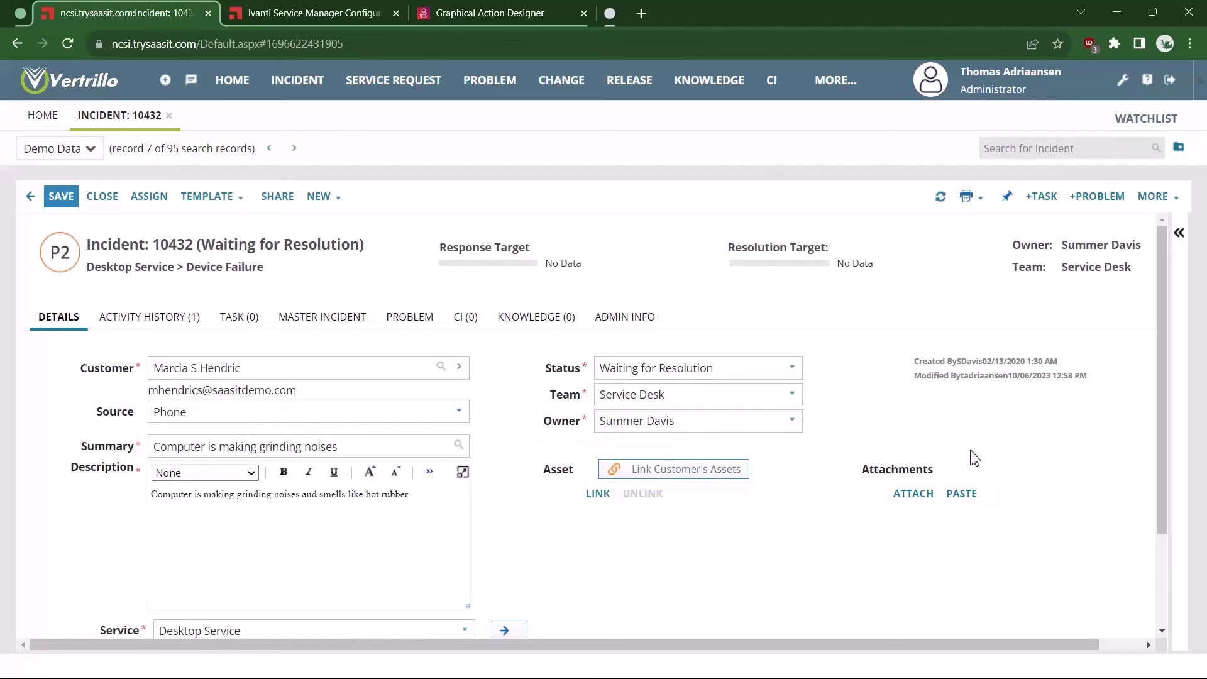
click(56, 196)
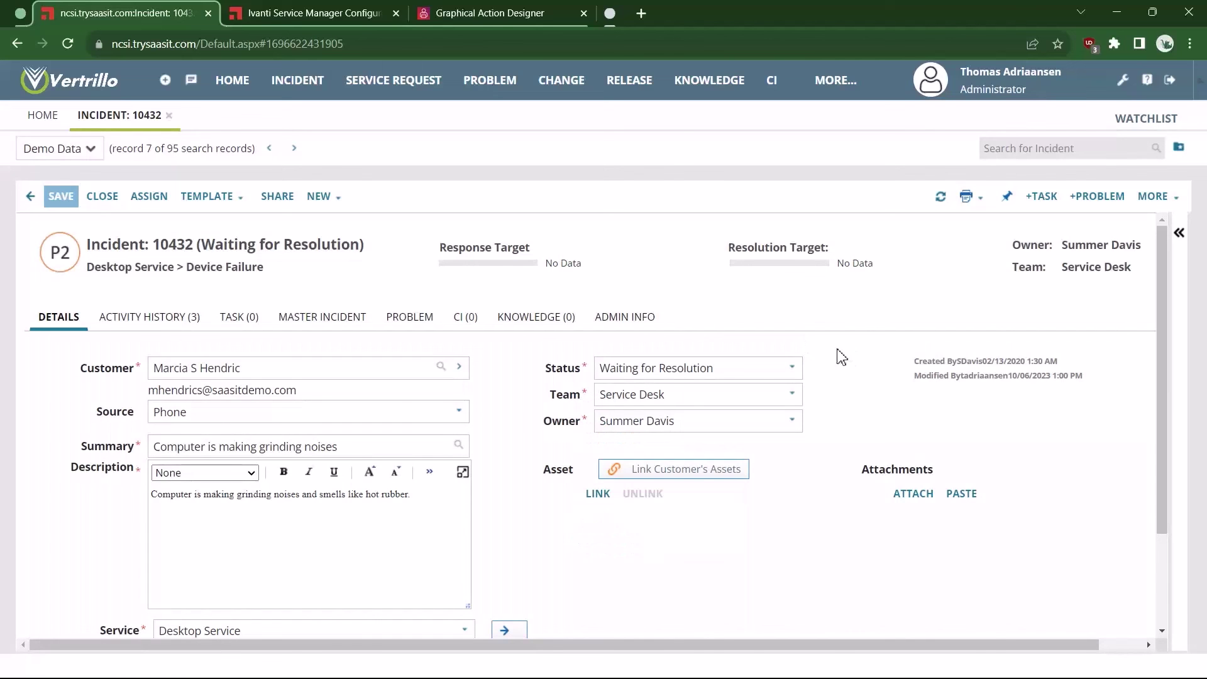
Show incident 10432's activity history and select the reassignment memo entry
scroll(828, 365, down, 1)
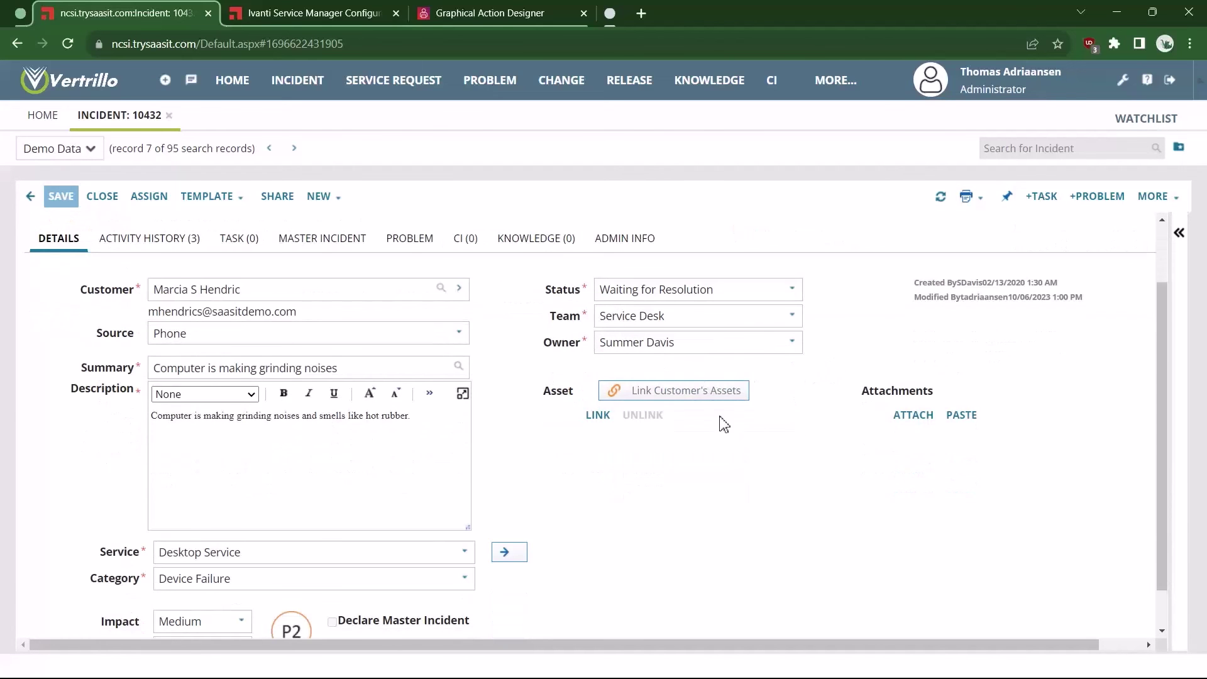
scroll(723, 436, down, 1)
scroll(722, 415, up, 2)
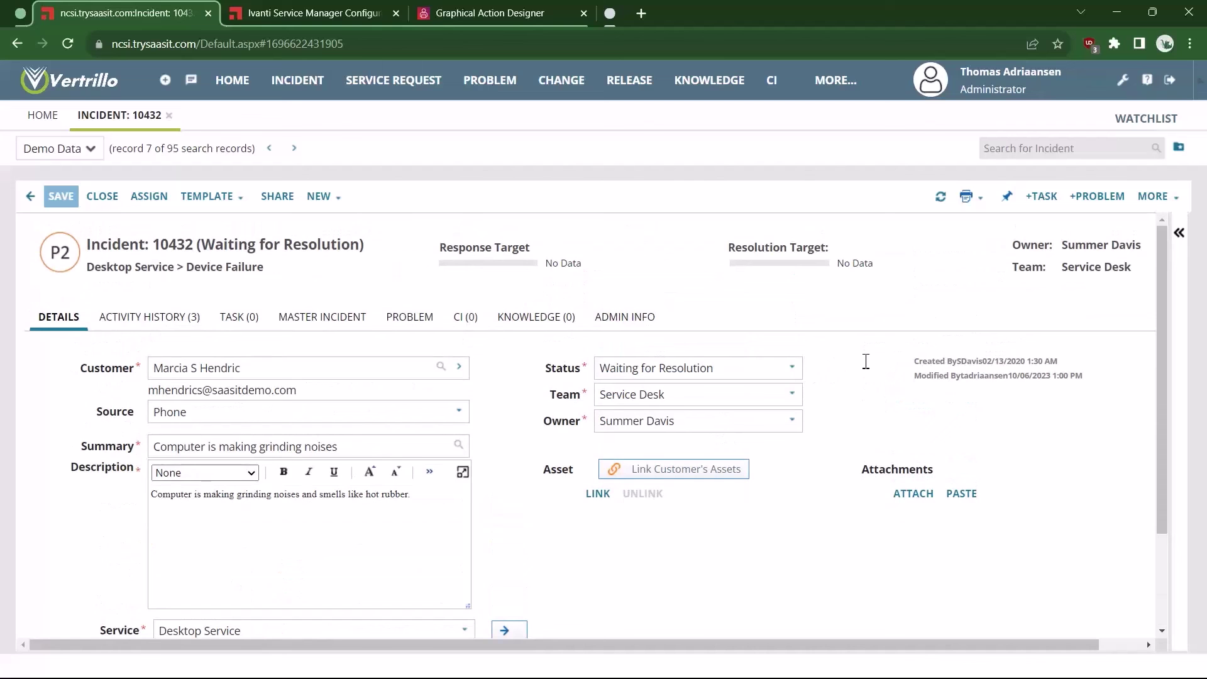
scroll(472, 402, down, 1)
scroll(277, 321, up, 1)
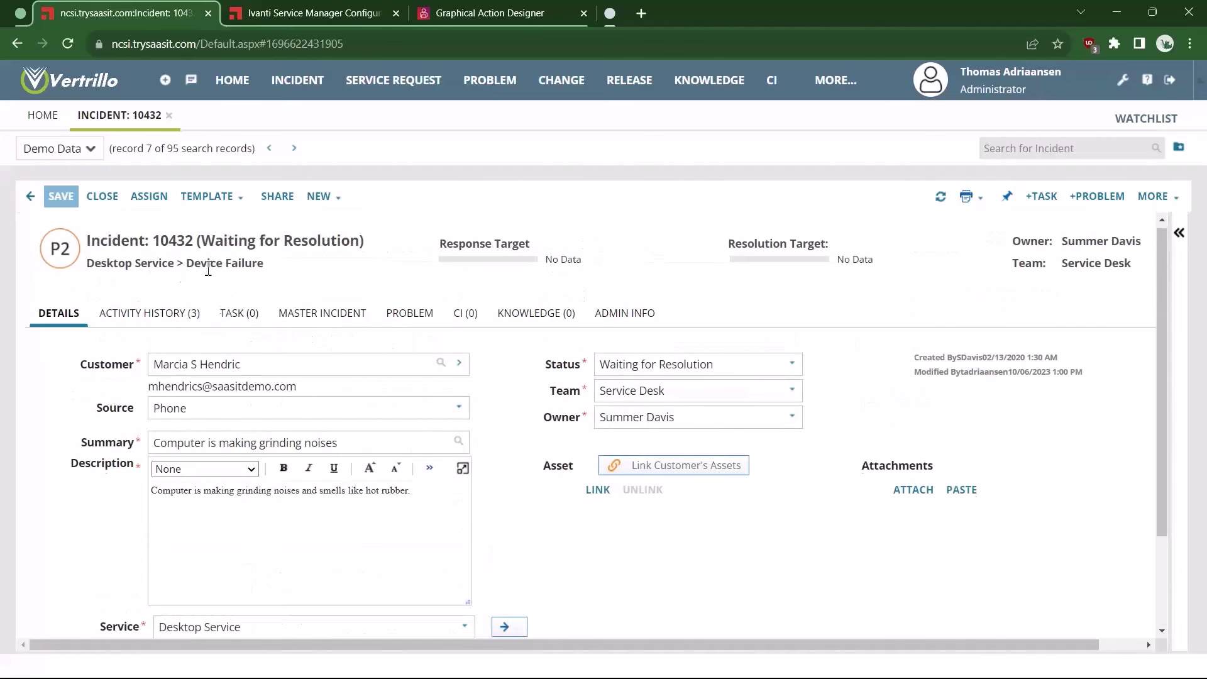
click(182, 317)
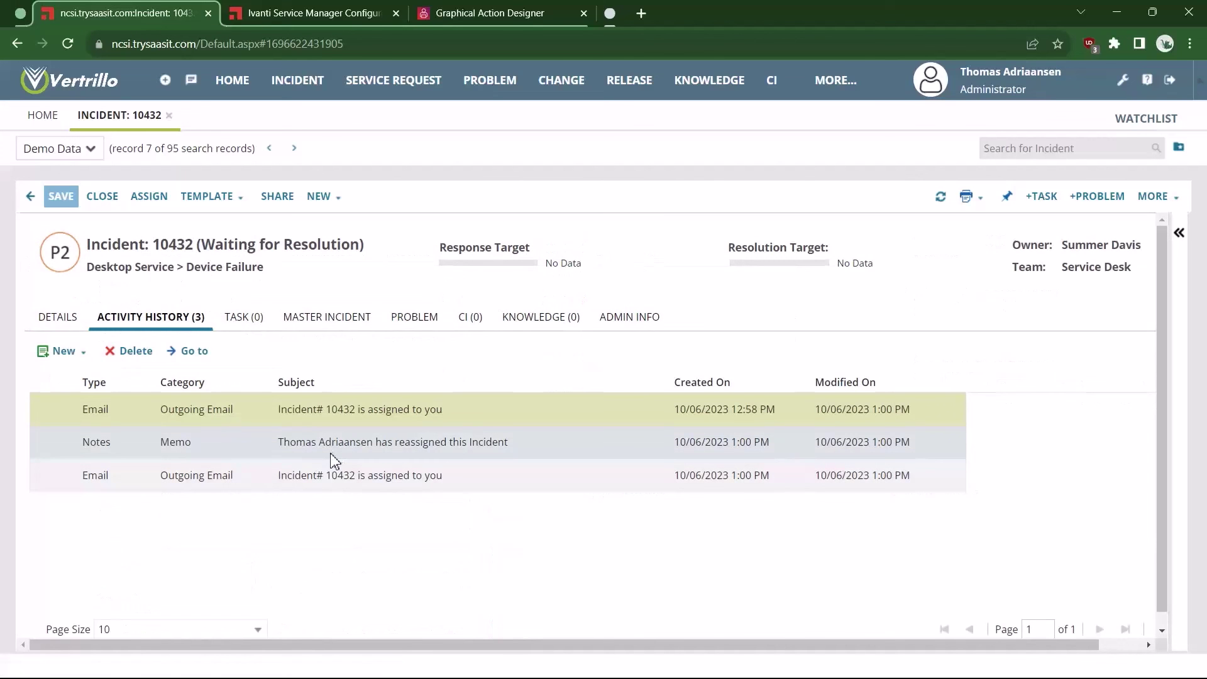
click(344, 441)
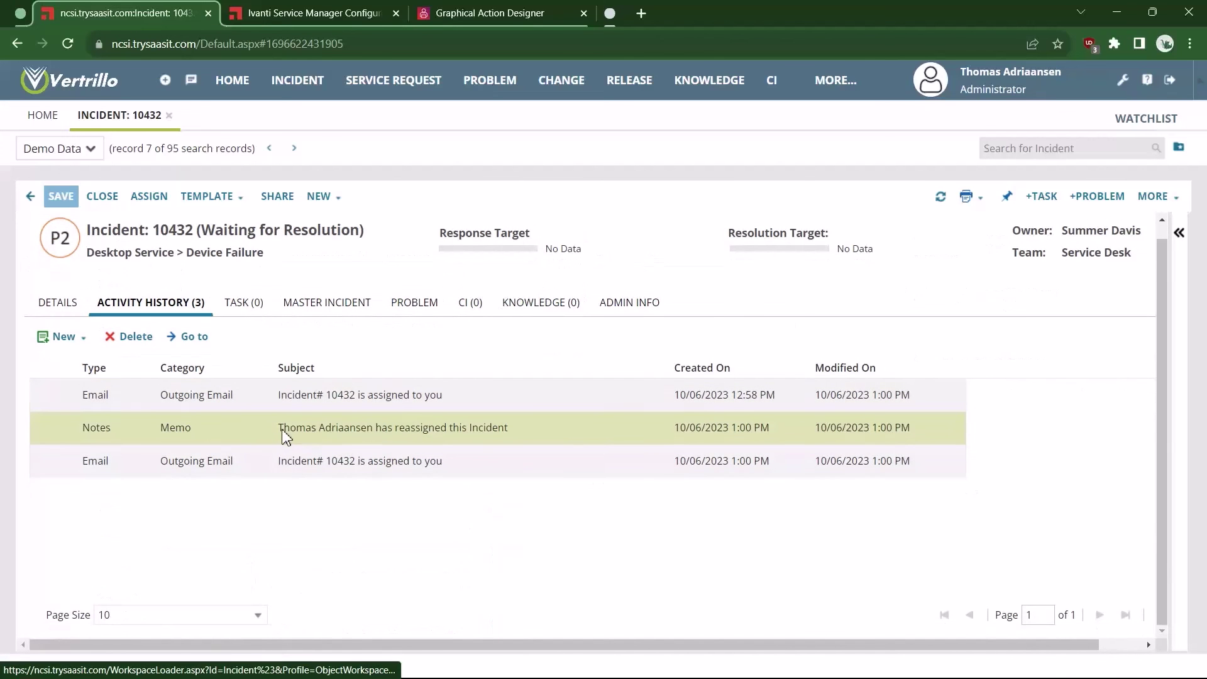
drag(278, 429, 352, 436)
click(344, 436)
Open the memo, verify the notes list previous team Service Desk and the previous owner, then close it
double_click(364, 432)
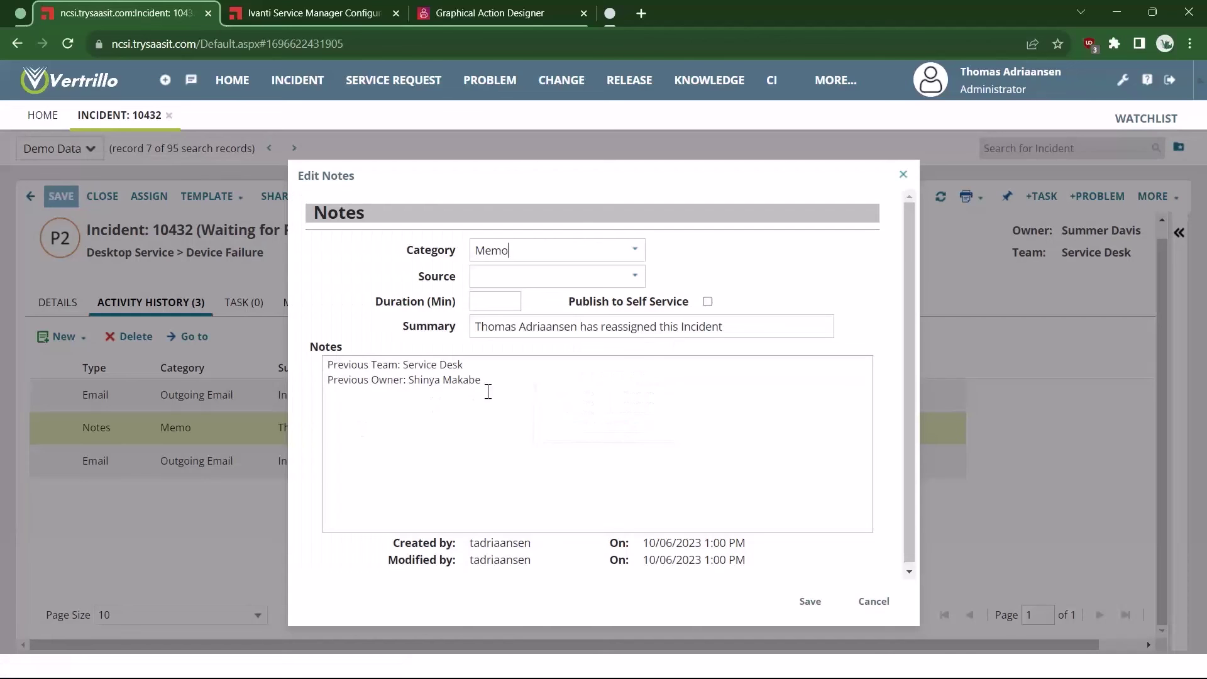
drag(329, 367, 464, 368)
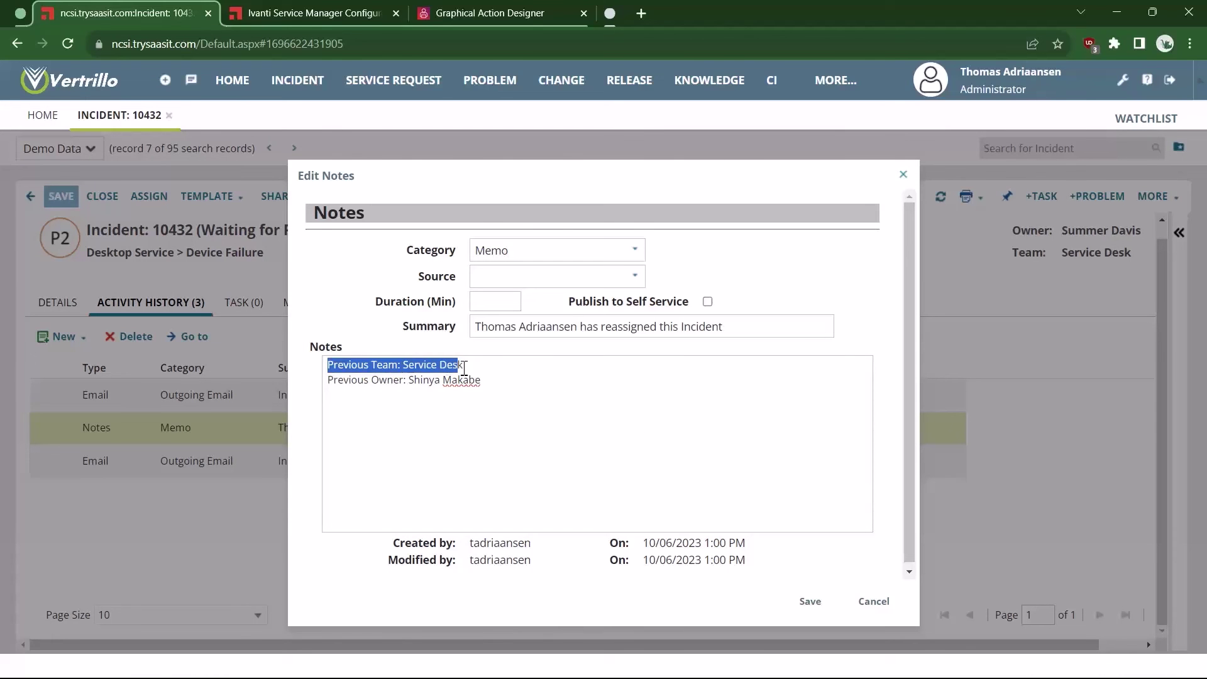
click(351, 380)
drag(377, 385, 541, 391)
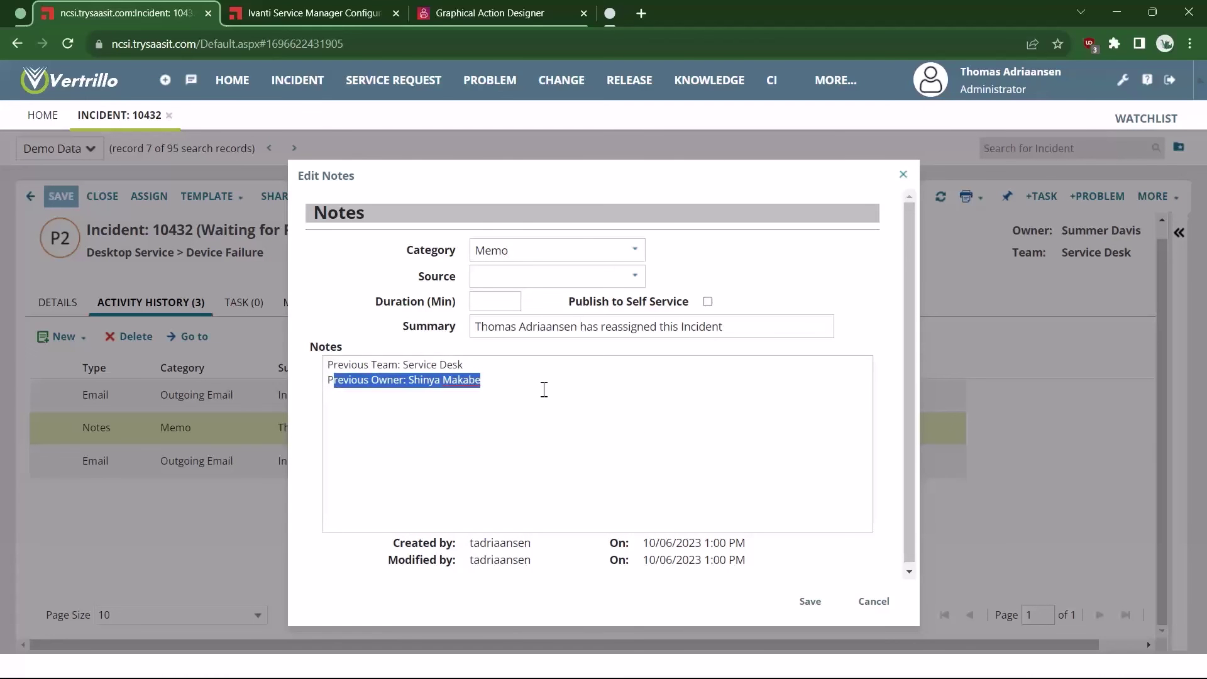
click(541, 391)
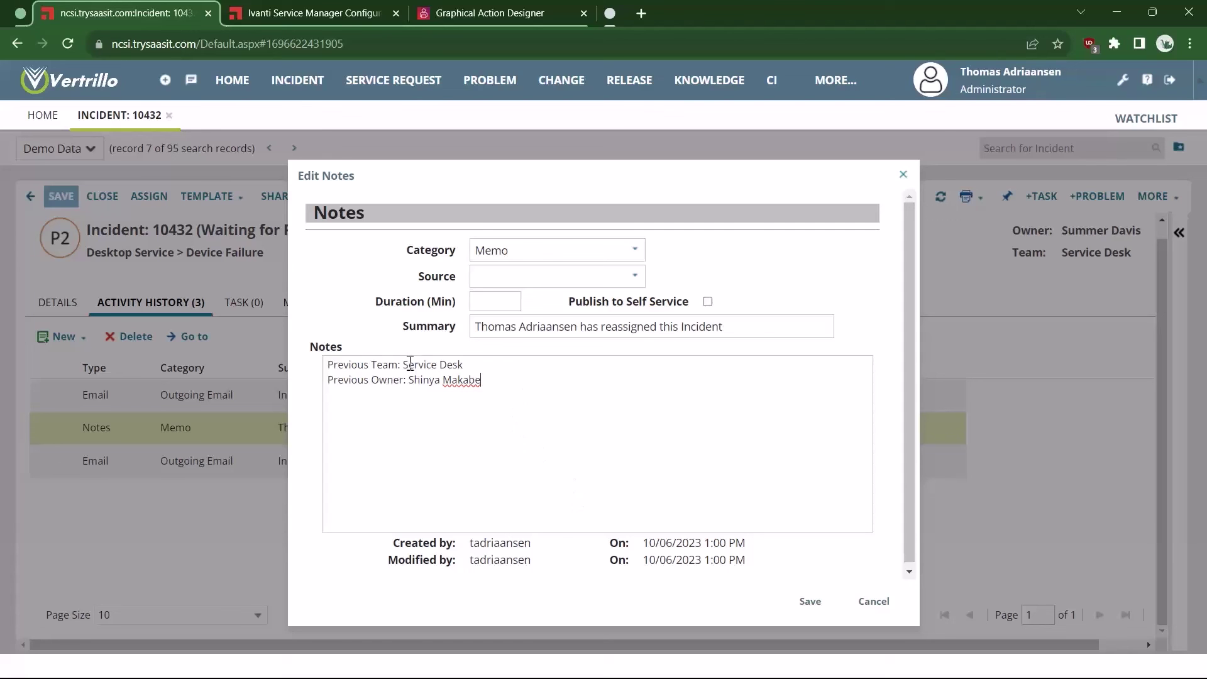
drag(406, 366, 498, 371)
click(471, 369)
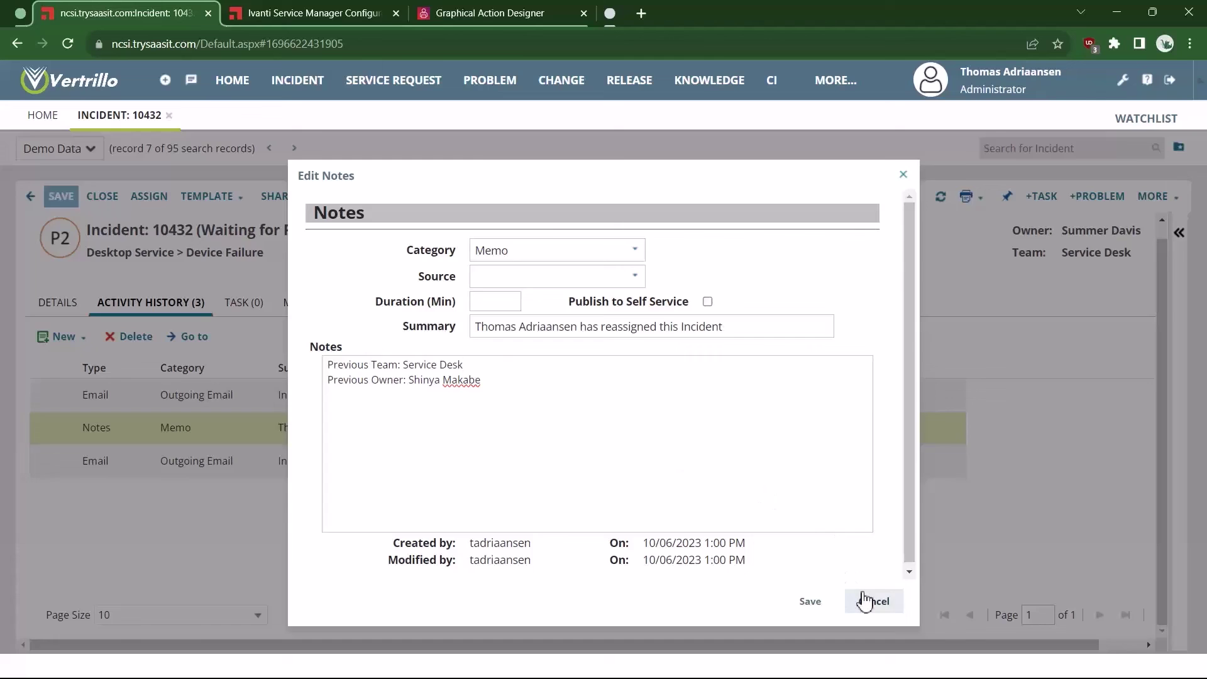
click(867, 601)
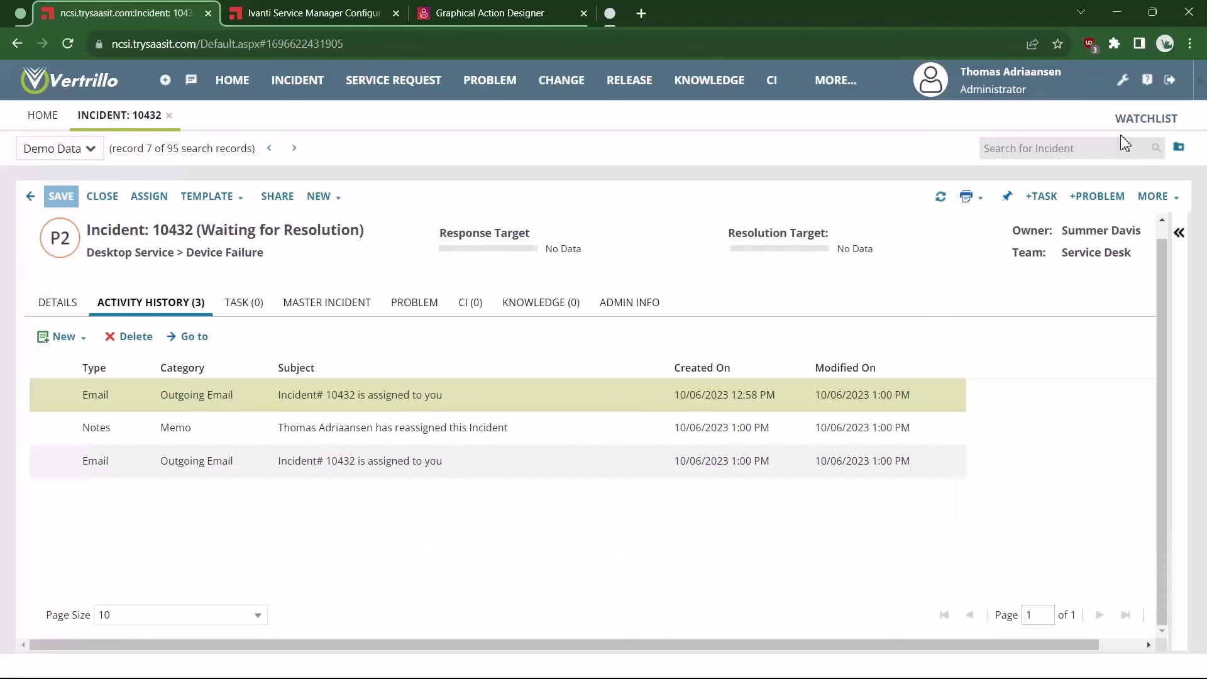